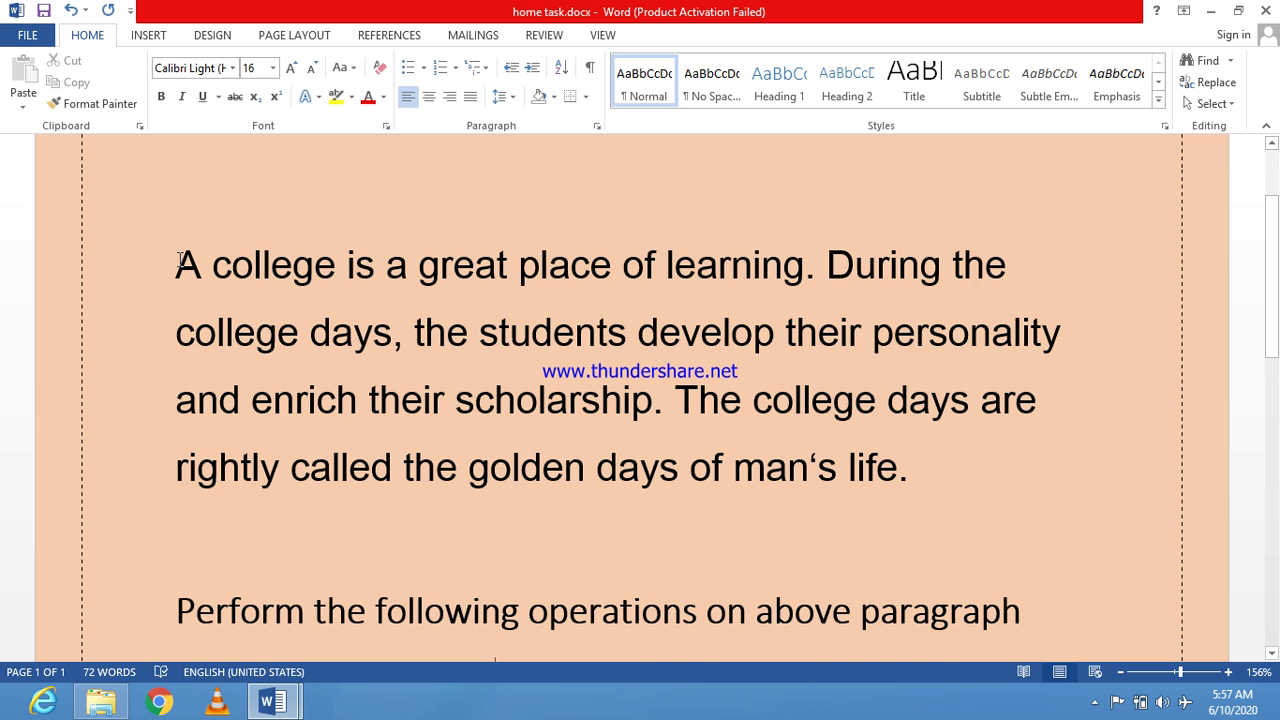
Change the line spacing of the paragraph starting "A college is a great place" to 1.15 and set it back to 1.5.
drag(180, 260, 900, 473)
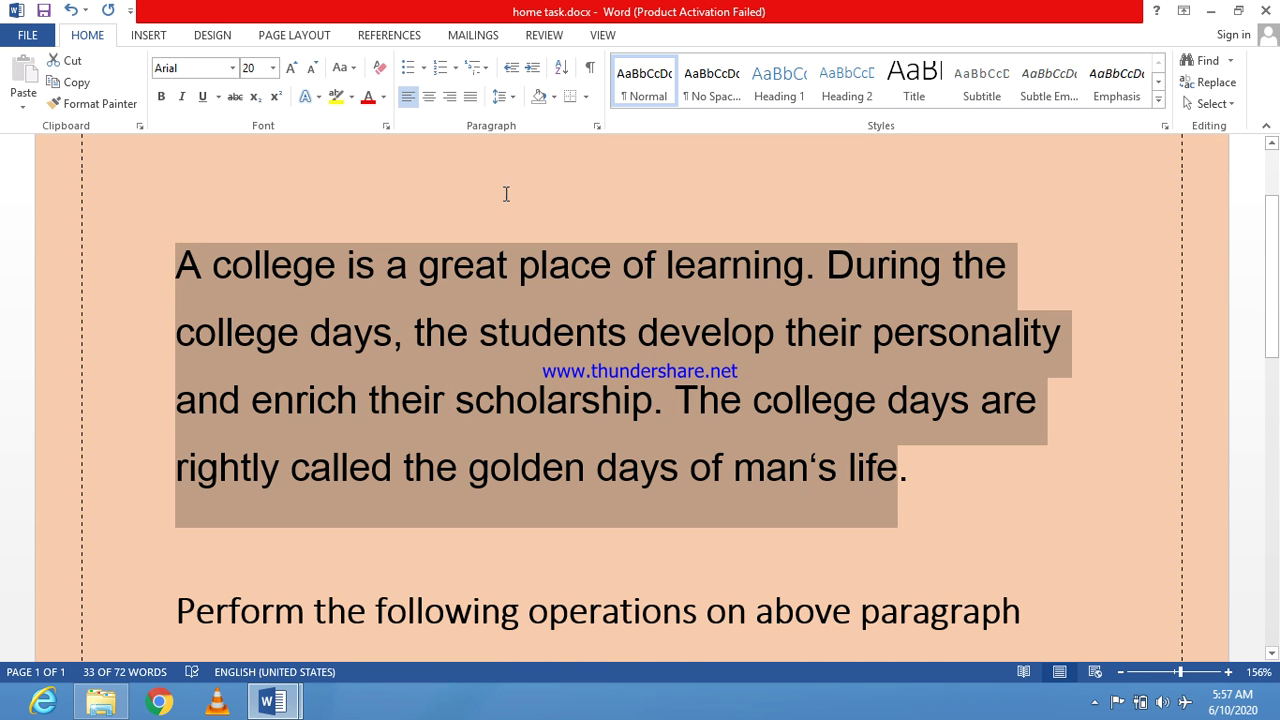
click(511, 100)
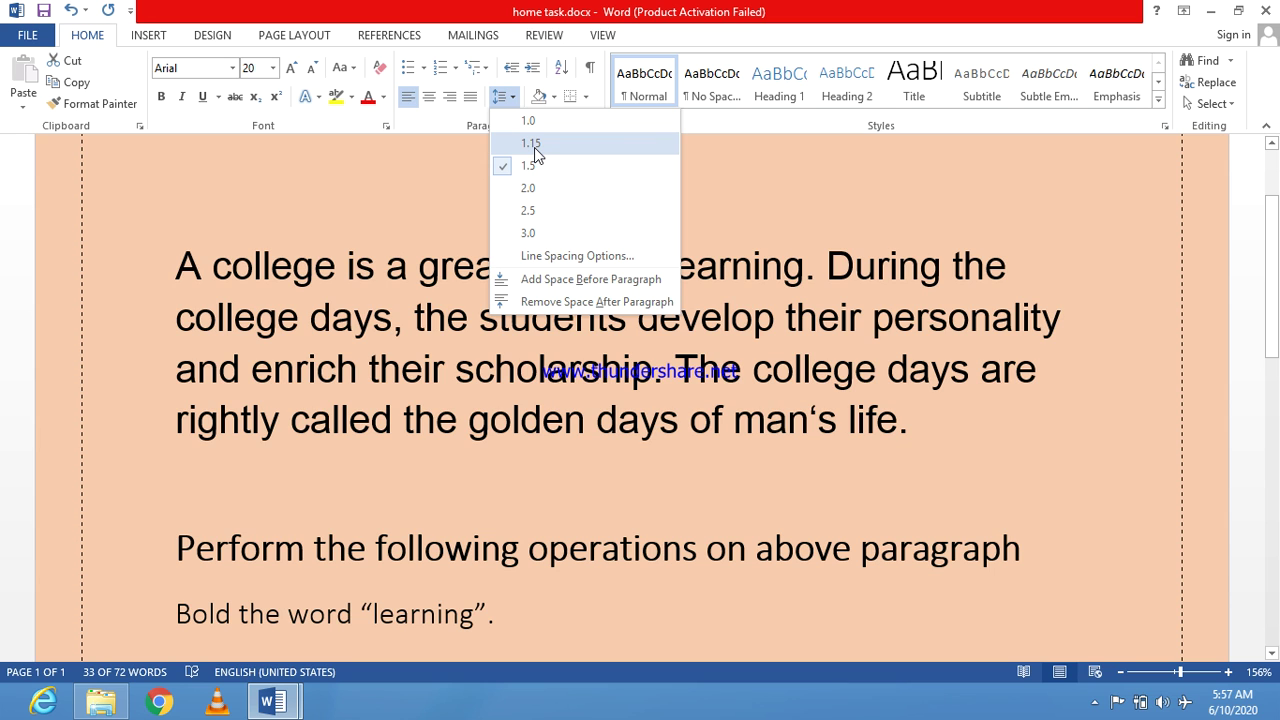
click(533, 146)
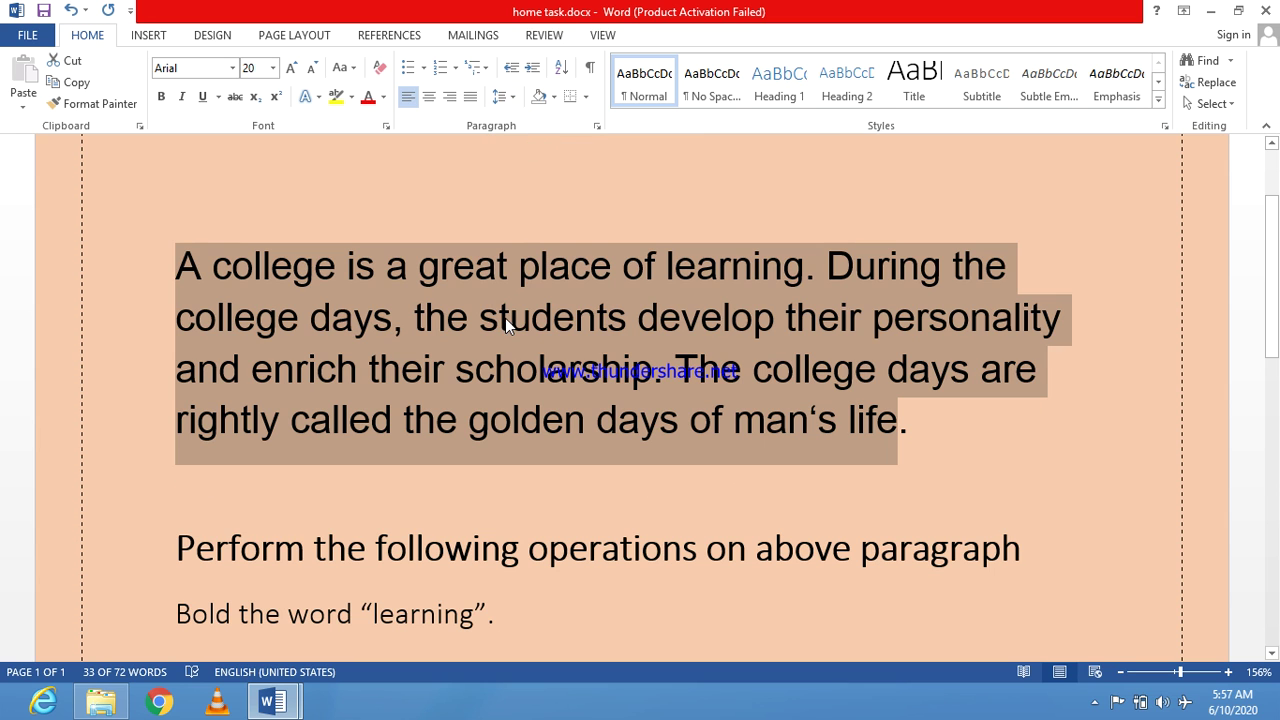
click(503, 96)
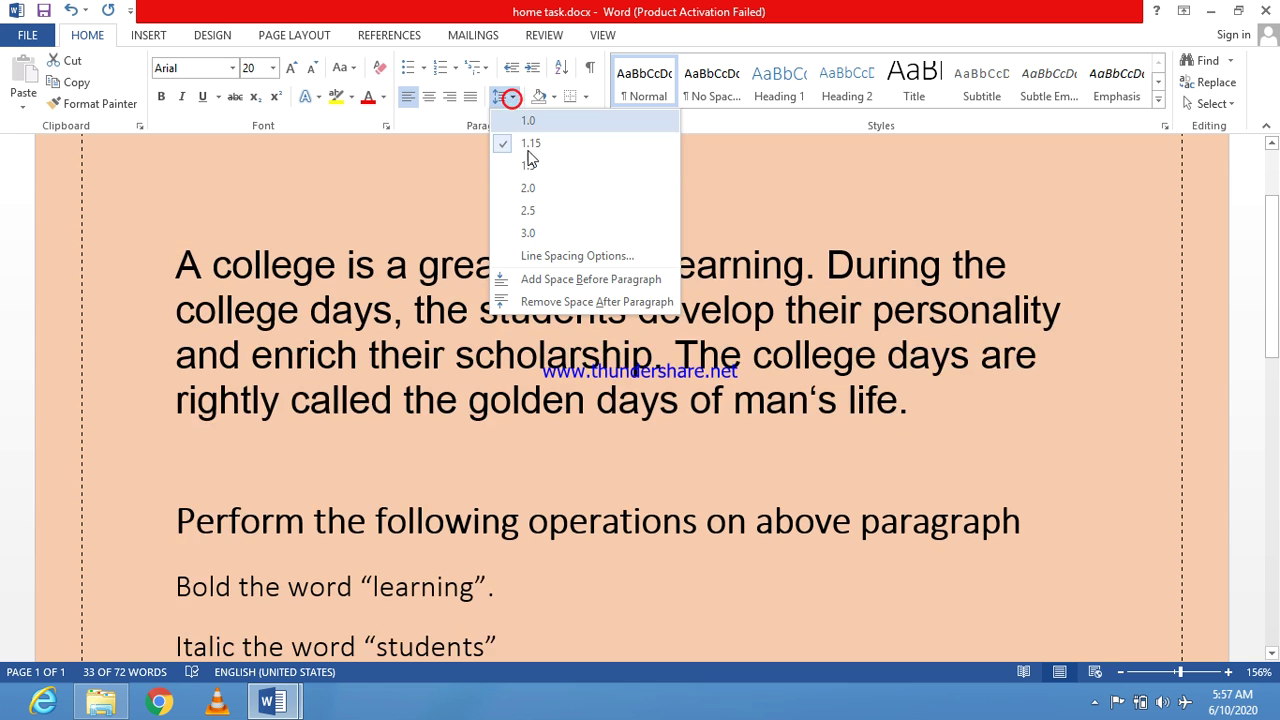
click(529, 168)
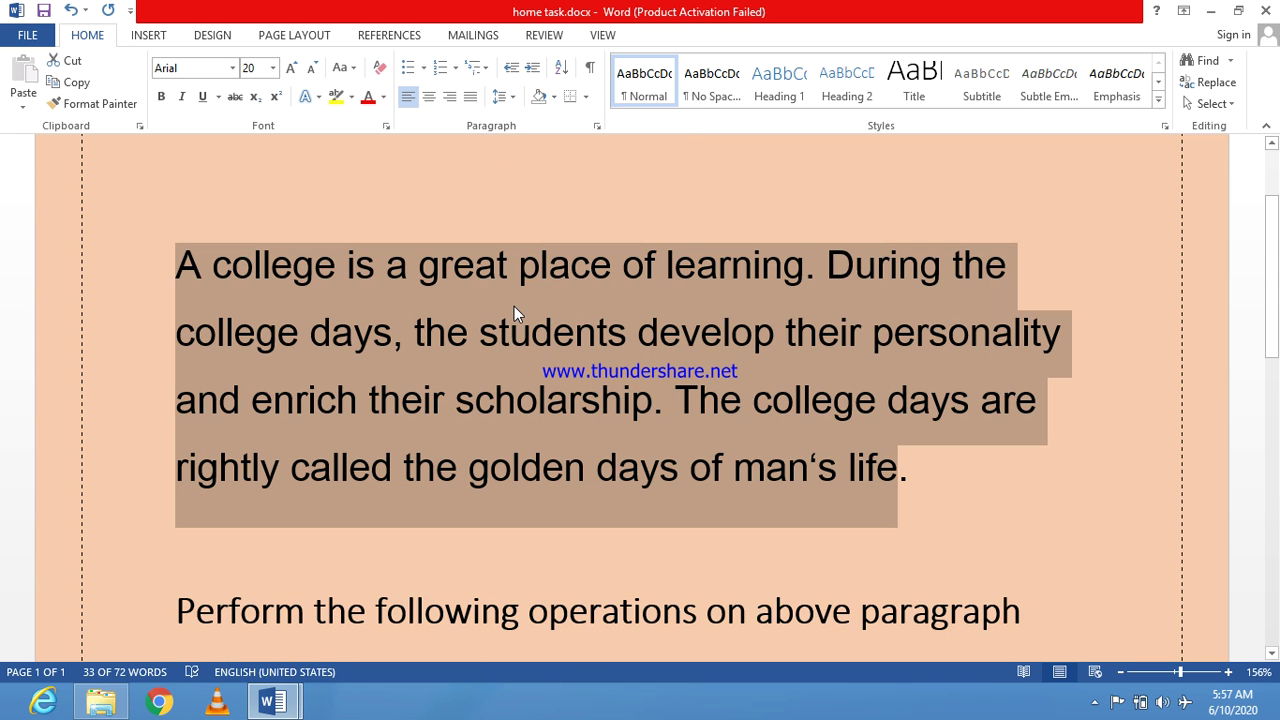
click(519, 351)
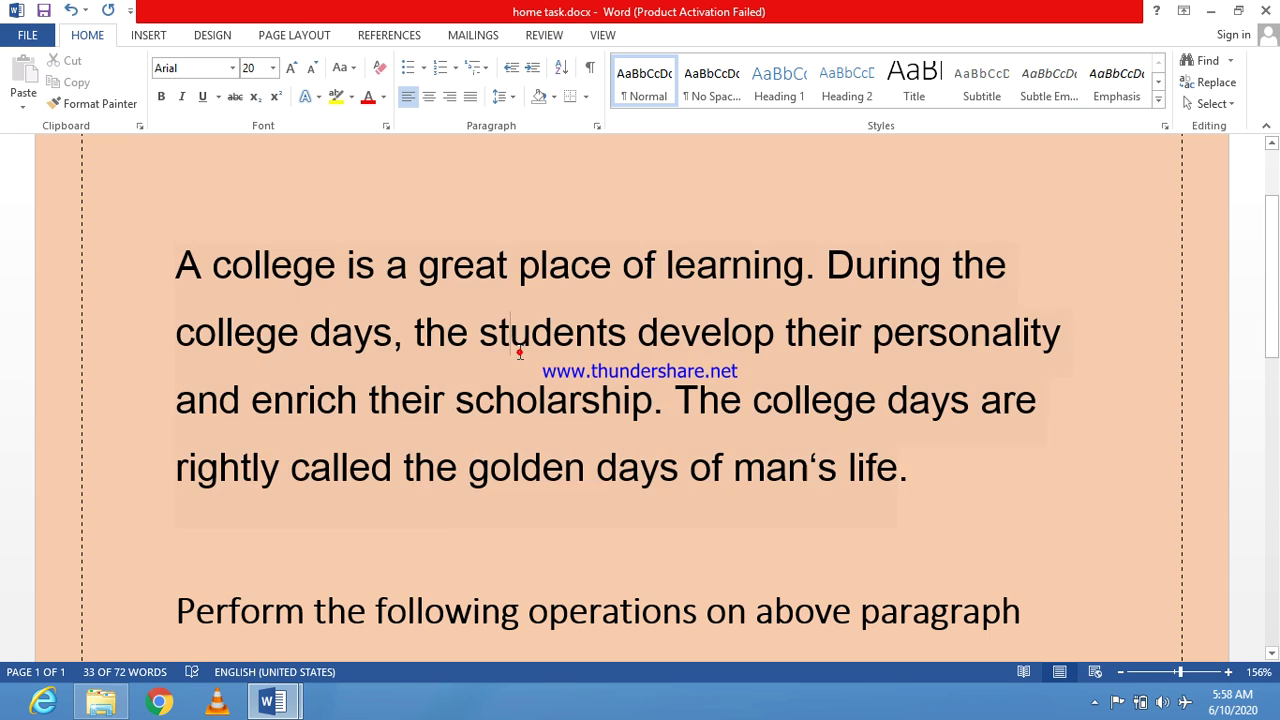
Switch to topics.docx and highlight the "Alignment" topic.
mouse_move(289, 706)
click(348, 612)
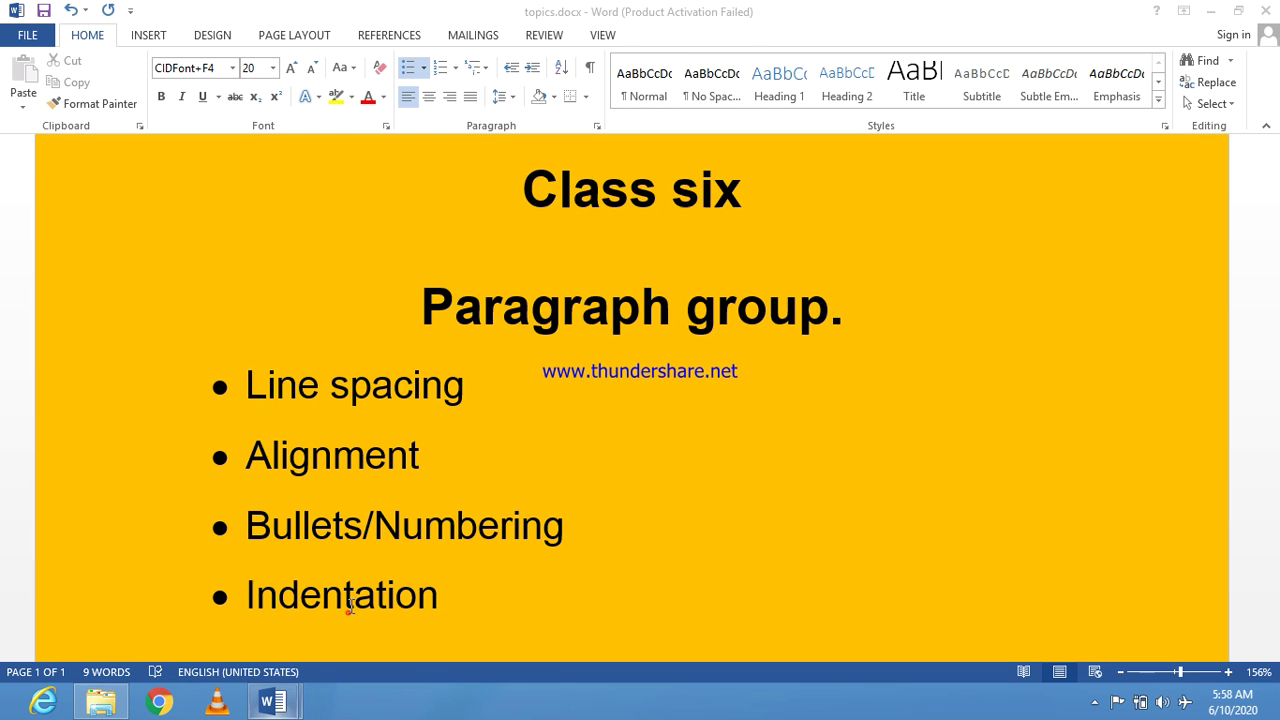
drag(258, 457, 435, 462)
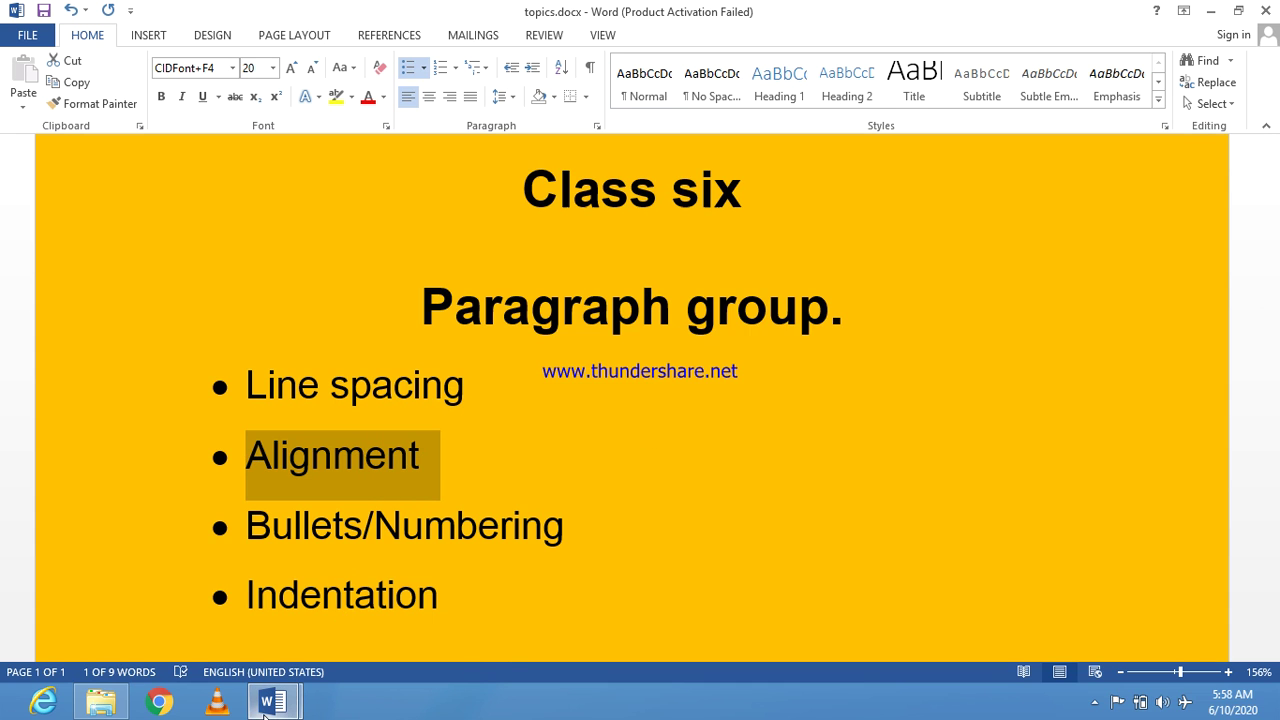
Return to home task.docx and enter the heading "Chenab college jhang" on the empty line above the paragraph.
mouse_move(272, 703)
click(229, 630)
click(199, 321)
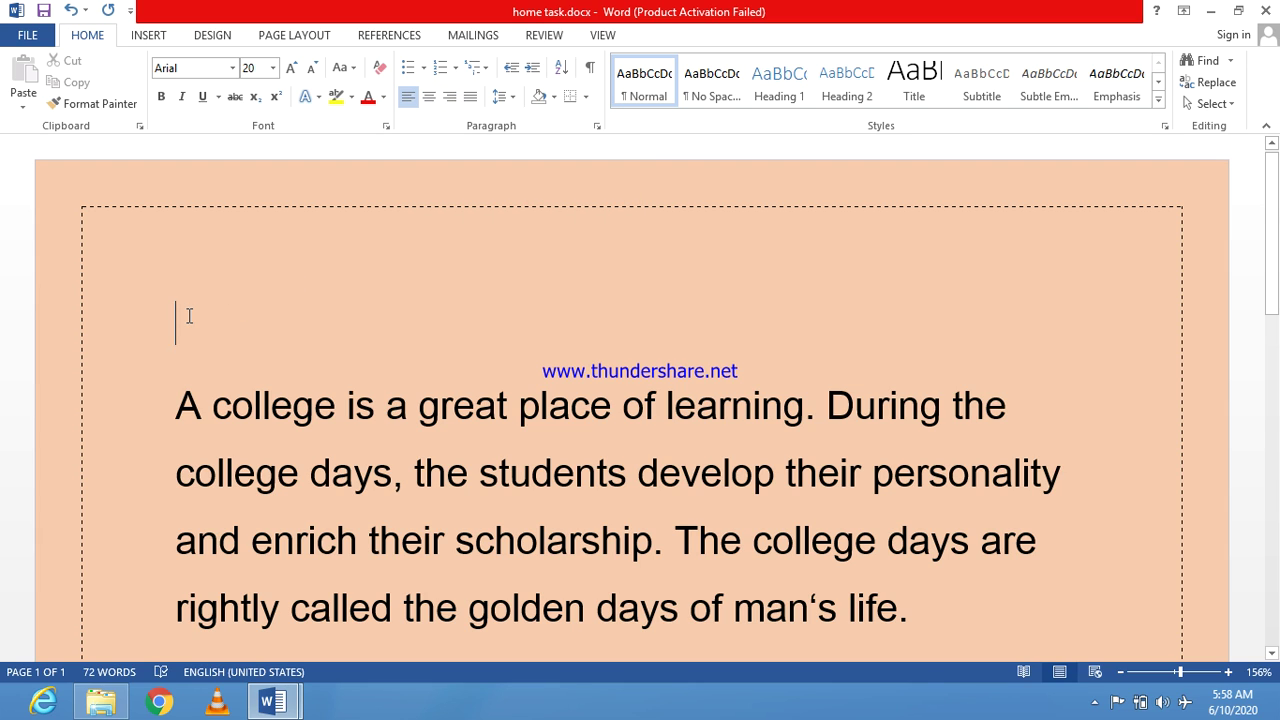
text(chena)
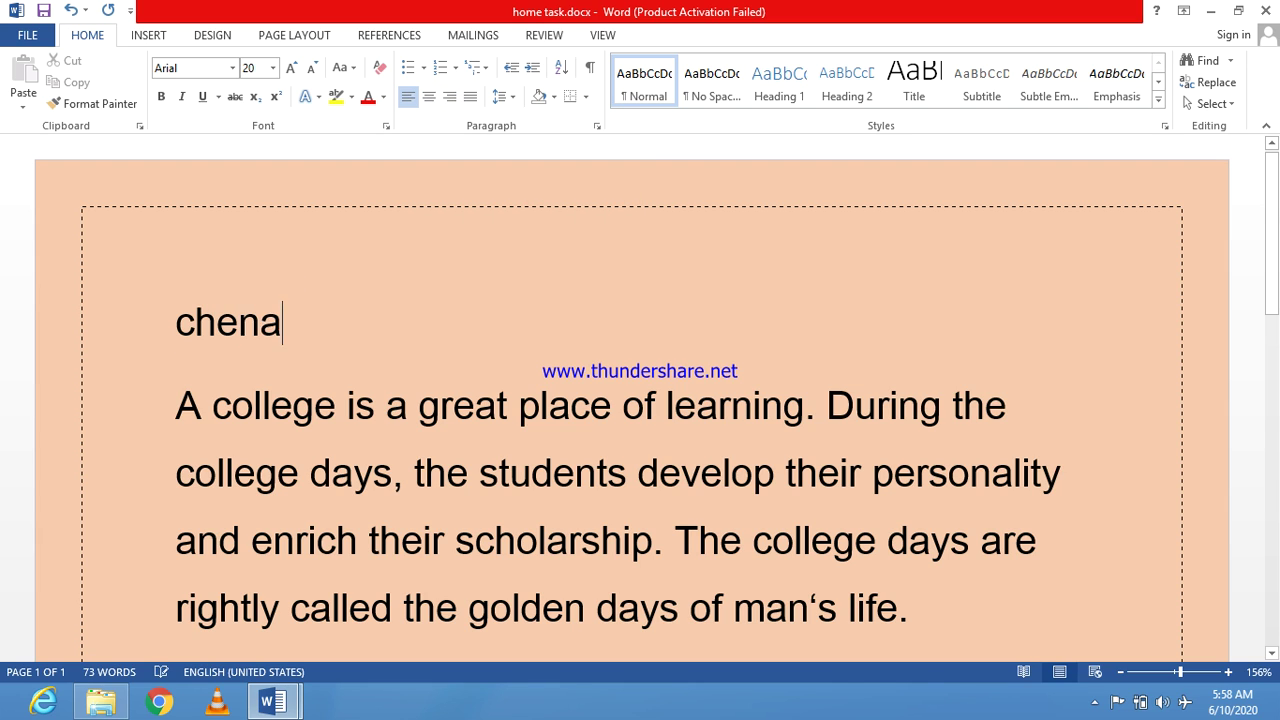
text(b college )
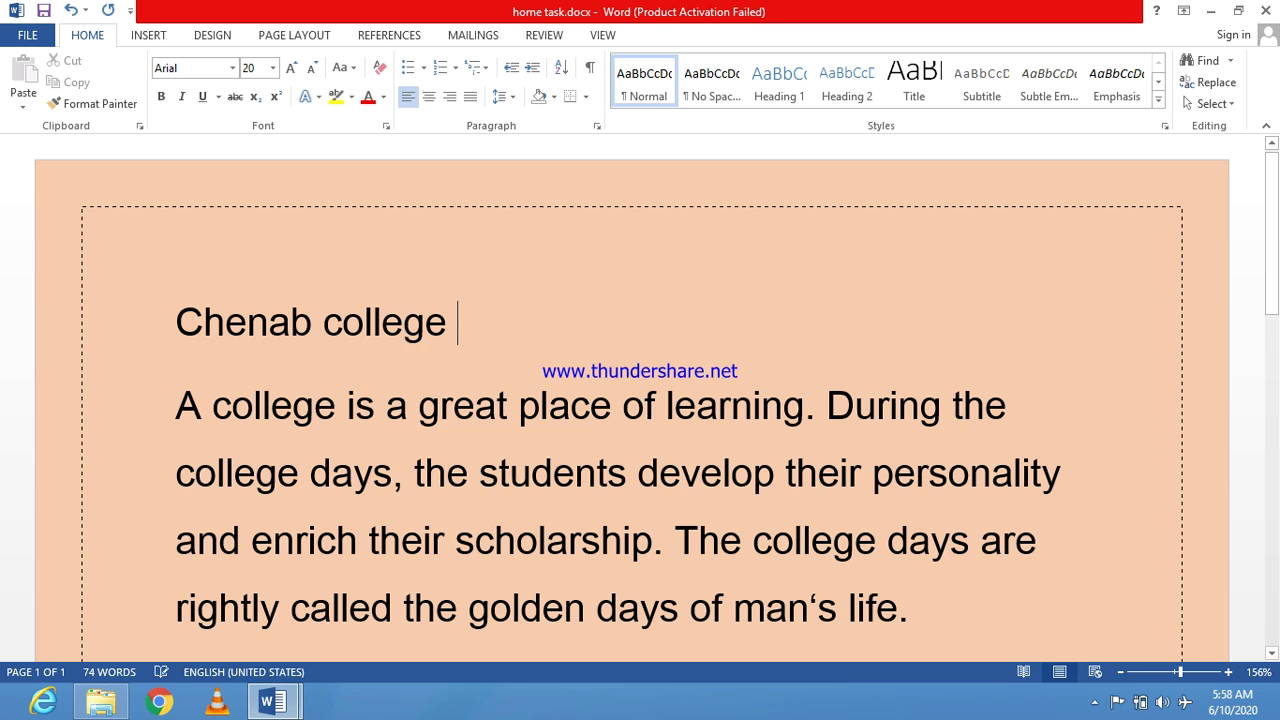
text(jhang)
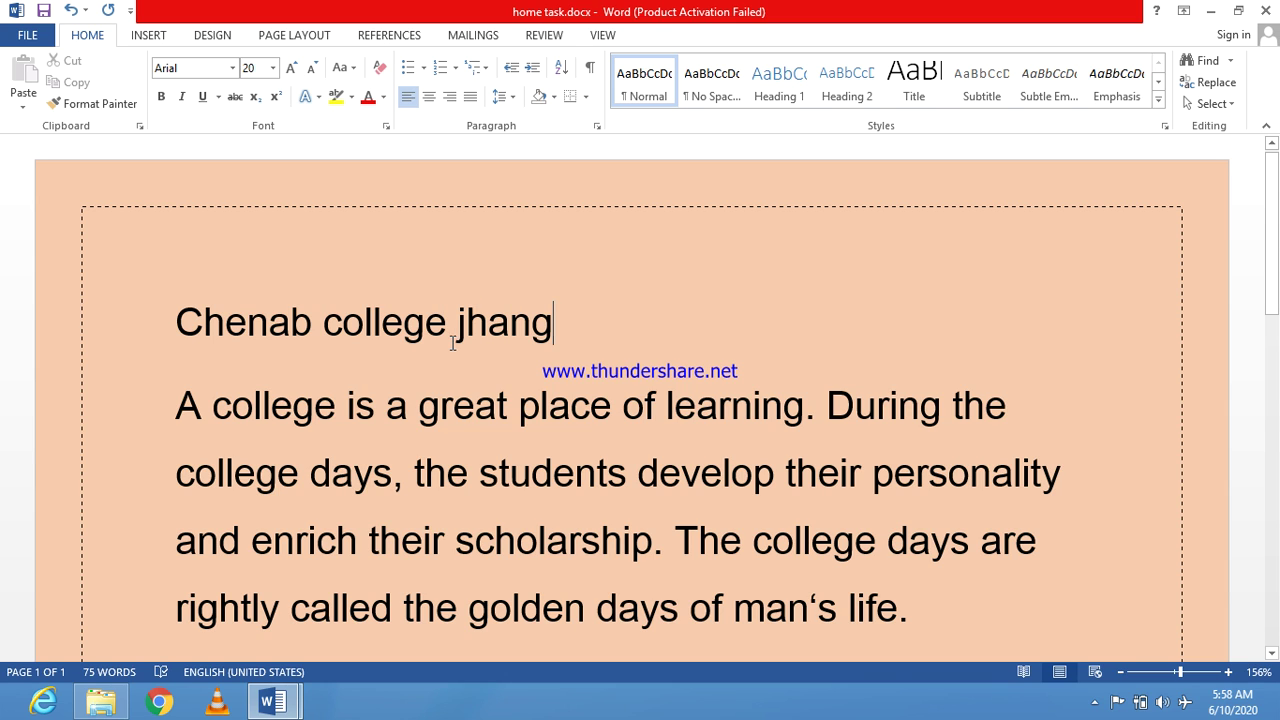
Centre the "Chenab college jhang" heading, trying right alignment before settling on centre alignment.
click(429, 96)
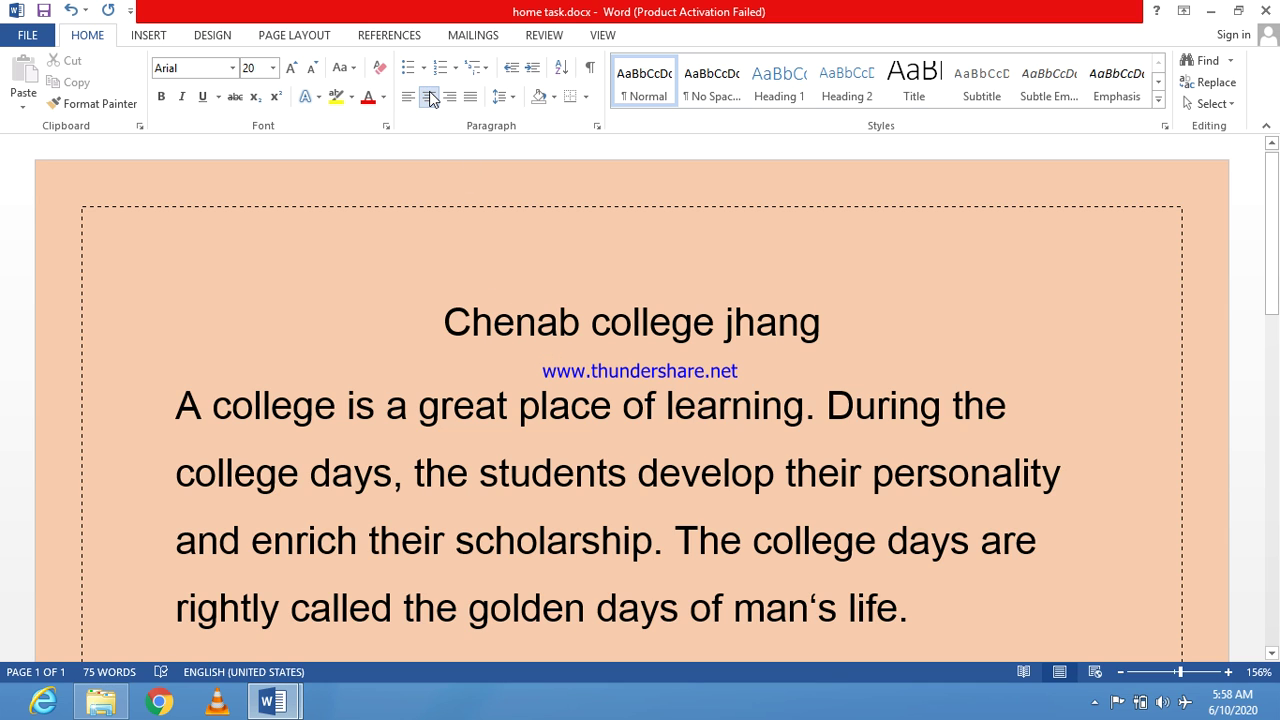
click(449, 97)
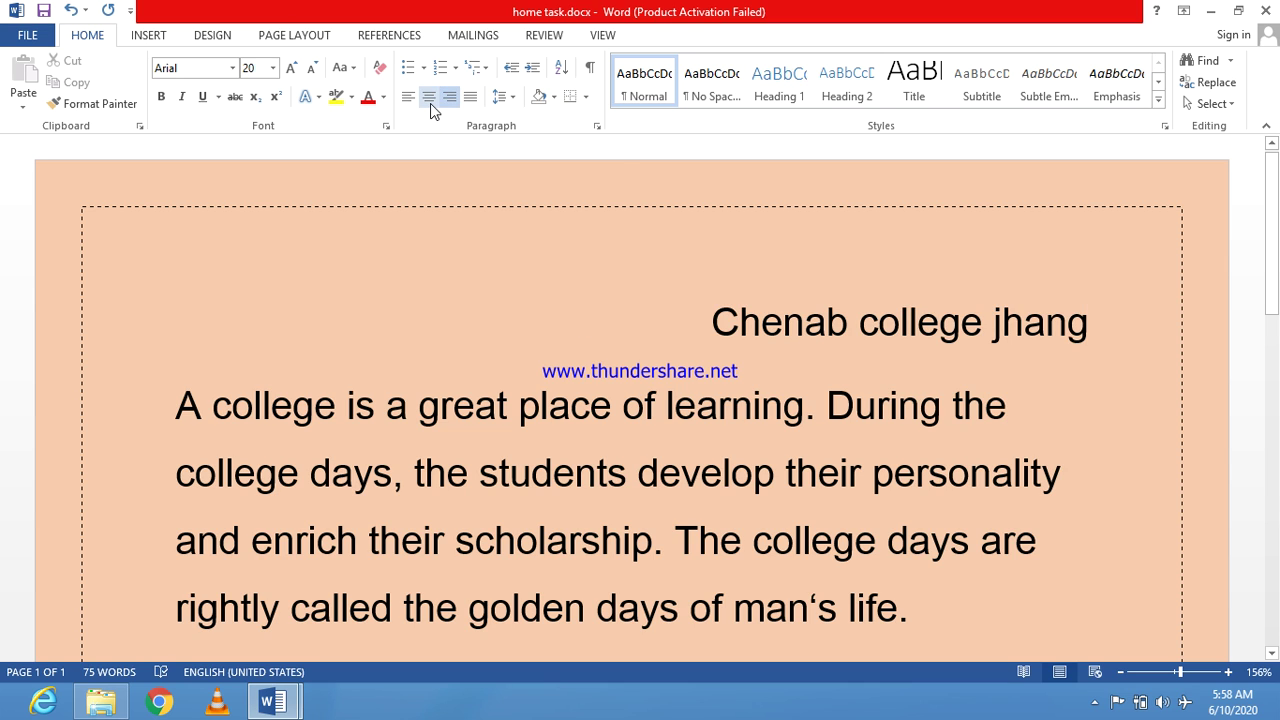
click(430, 102)
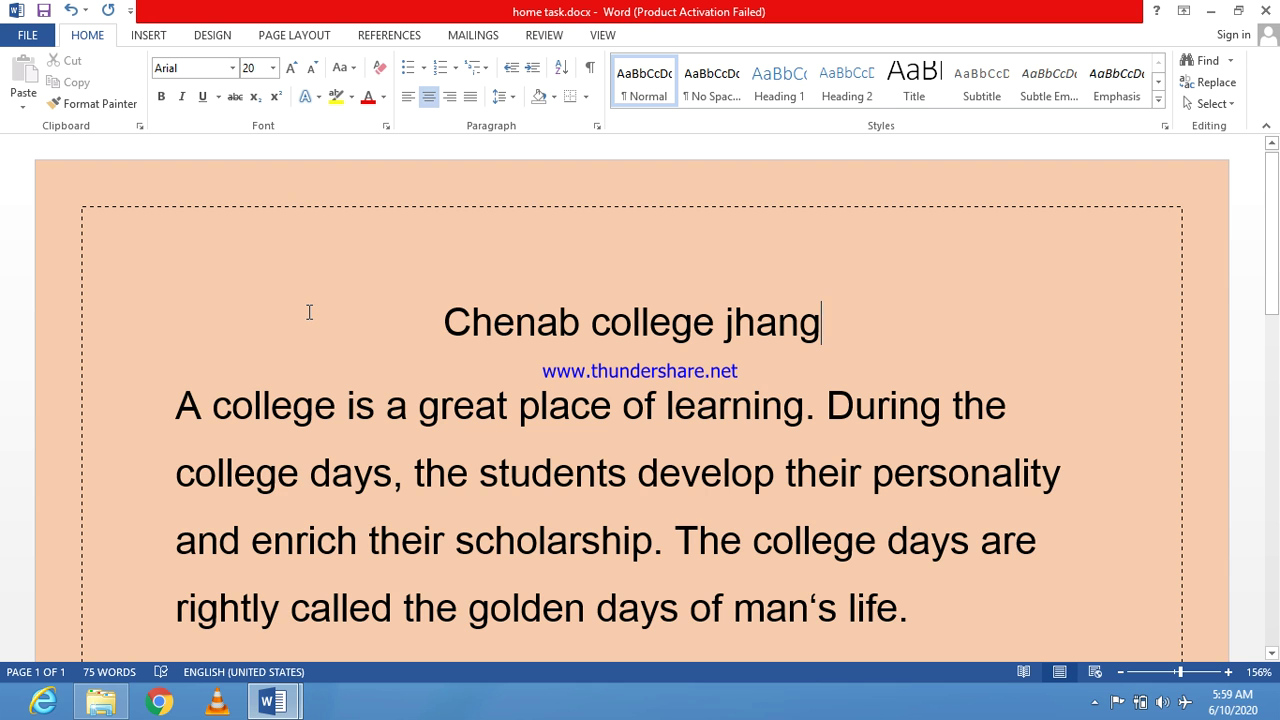
Switch to topics.docx and highlight the "Bullets/Numbering" topic.
scroll(285, 480, down, 2)
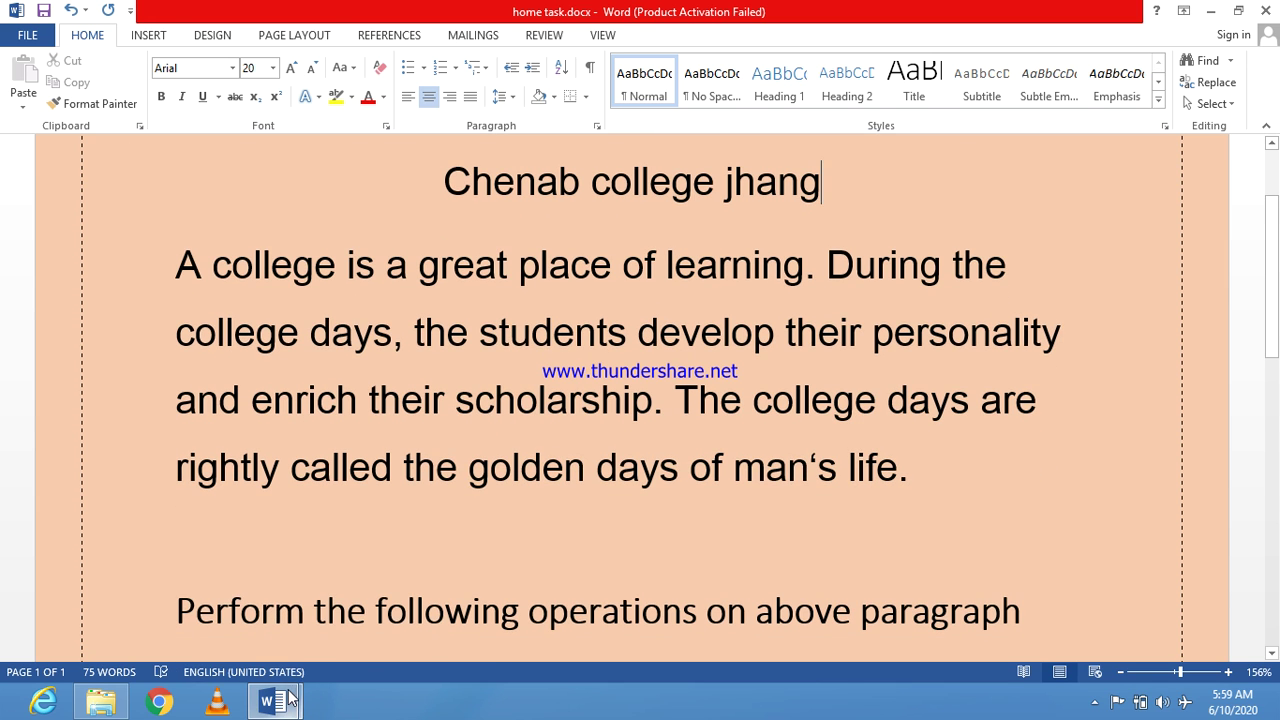
mouse_move(287, 700)
click(380, 600)
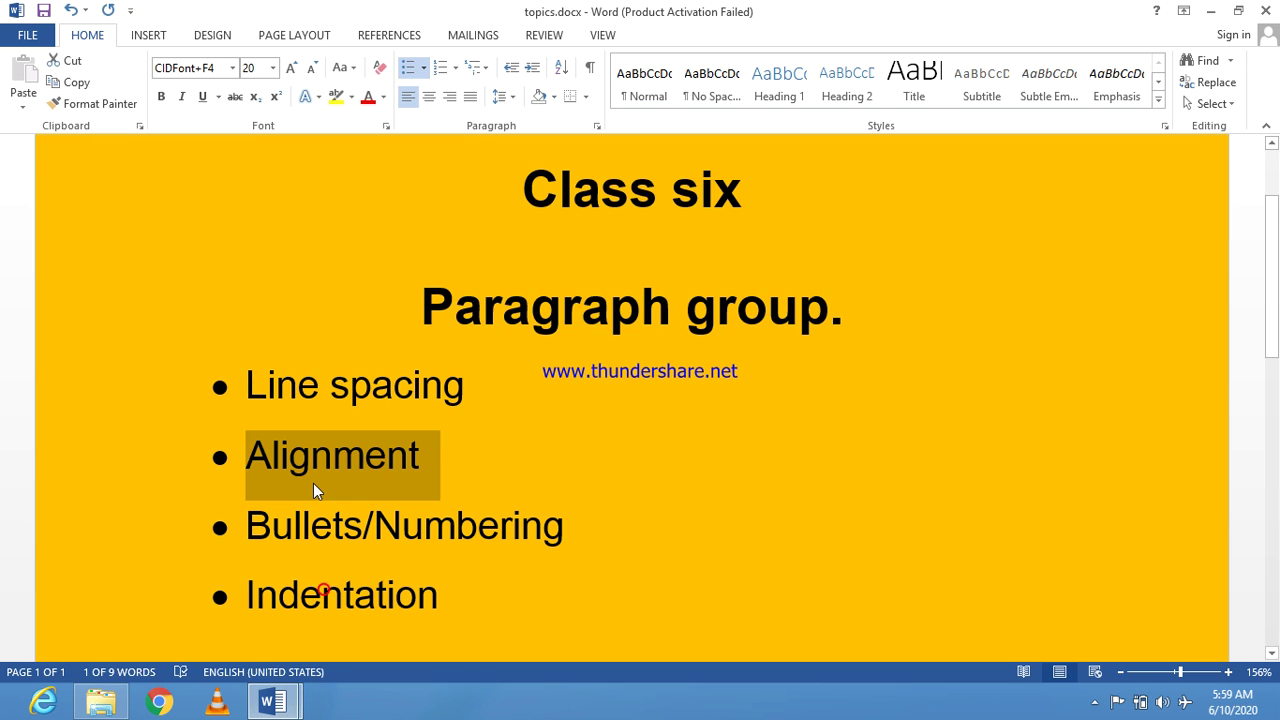
triple_click(250, 533)
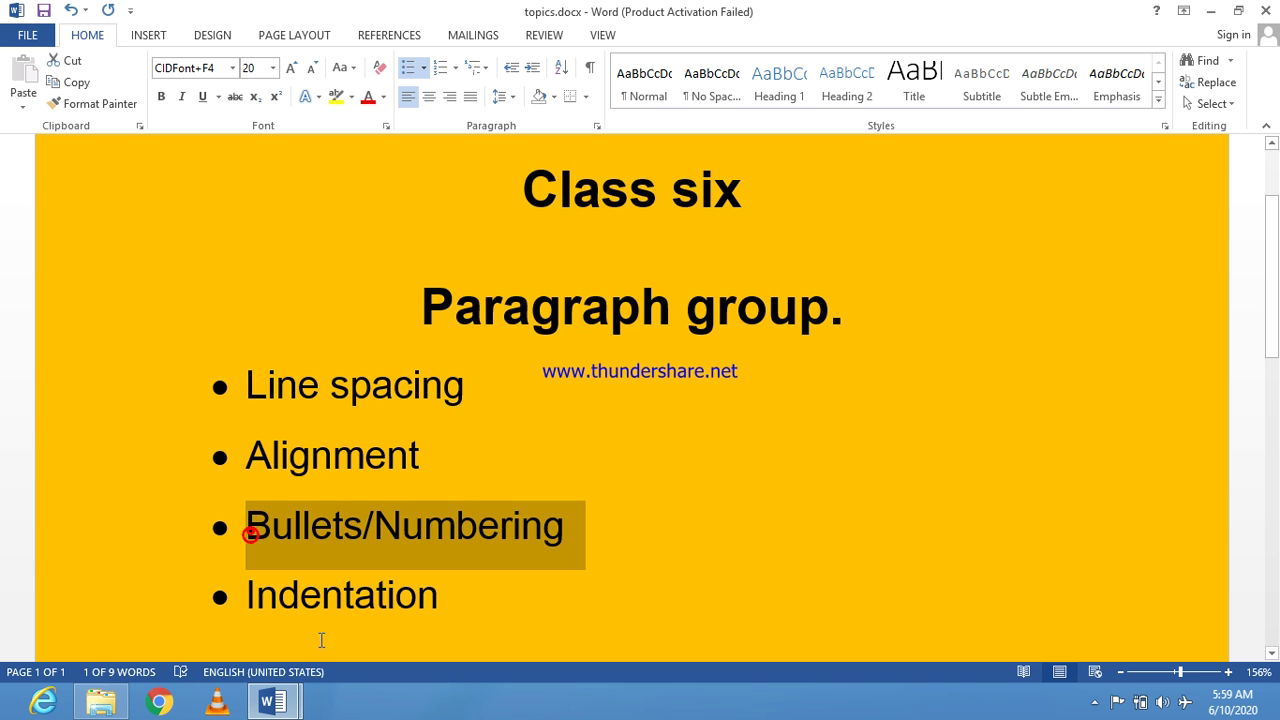
Return to home task.docx and turn the six operation lines, from "Bold the word" to "Font color", into a bulleted list.
mouse_move(270, 700)
click(181, 600)
scroll(443, 469, down, 5)
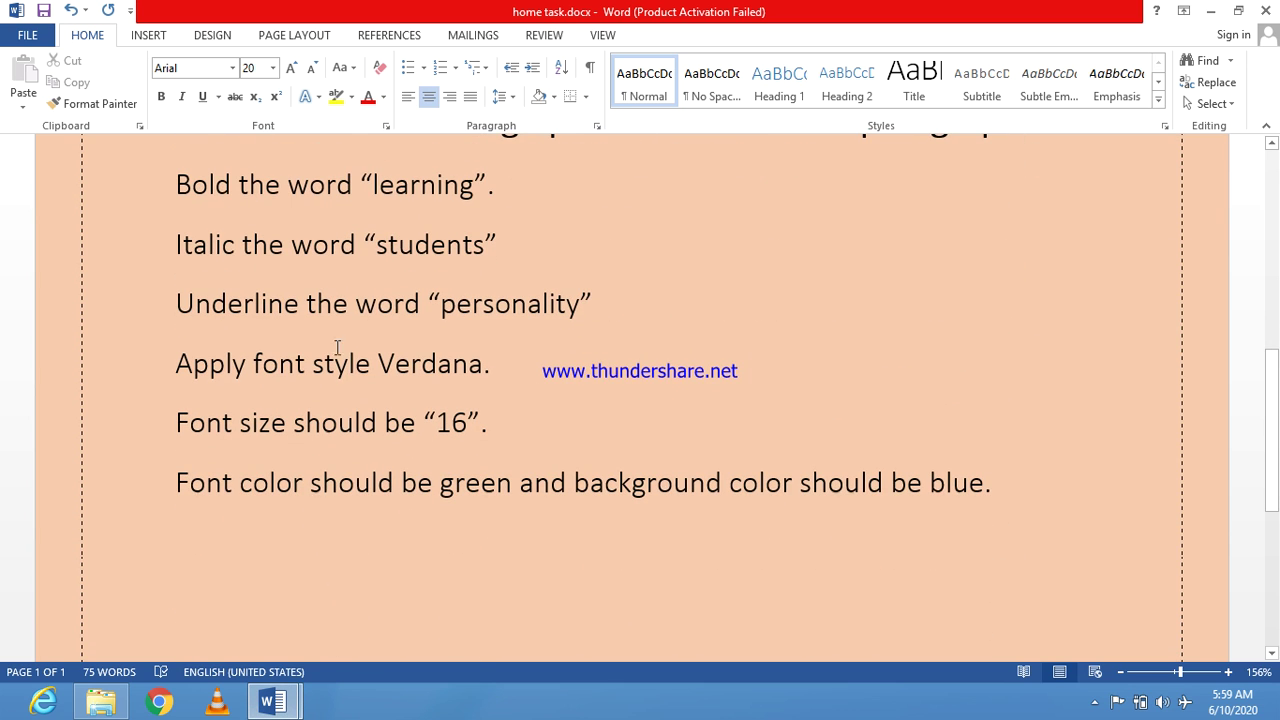
scroll(502, 460, up, 1)
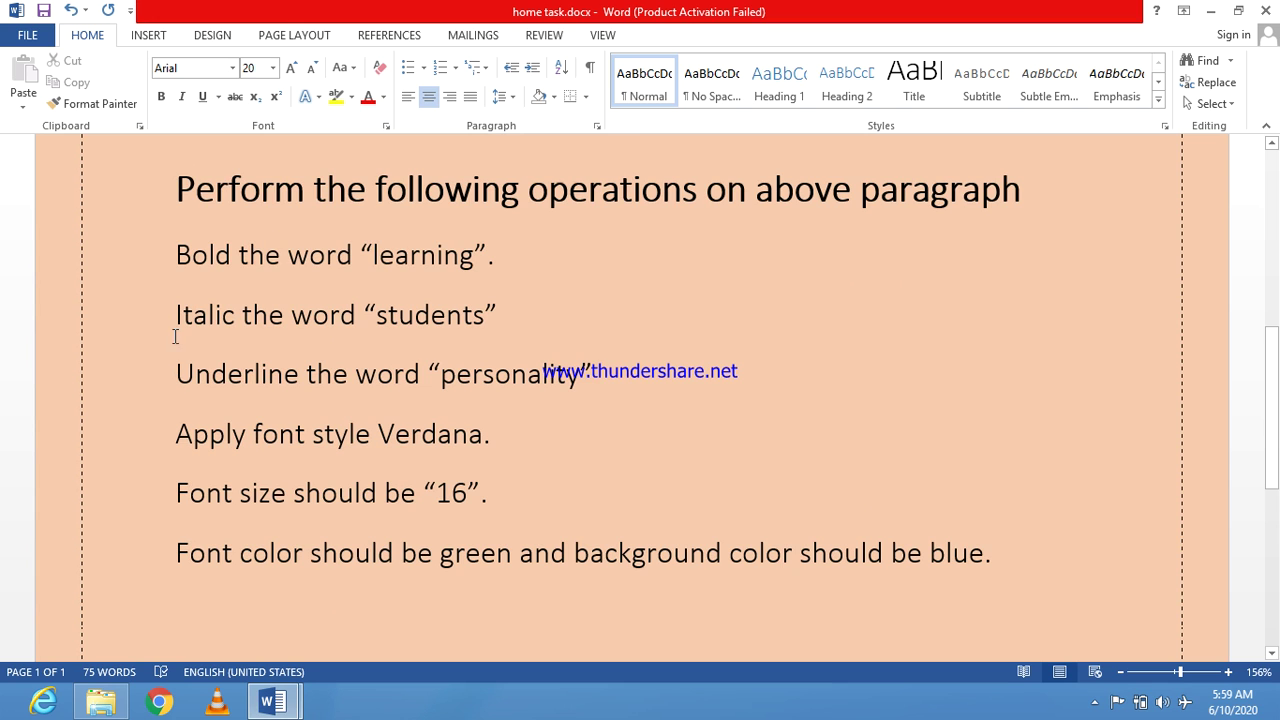
drag(178, 245, 986, 540)
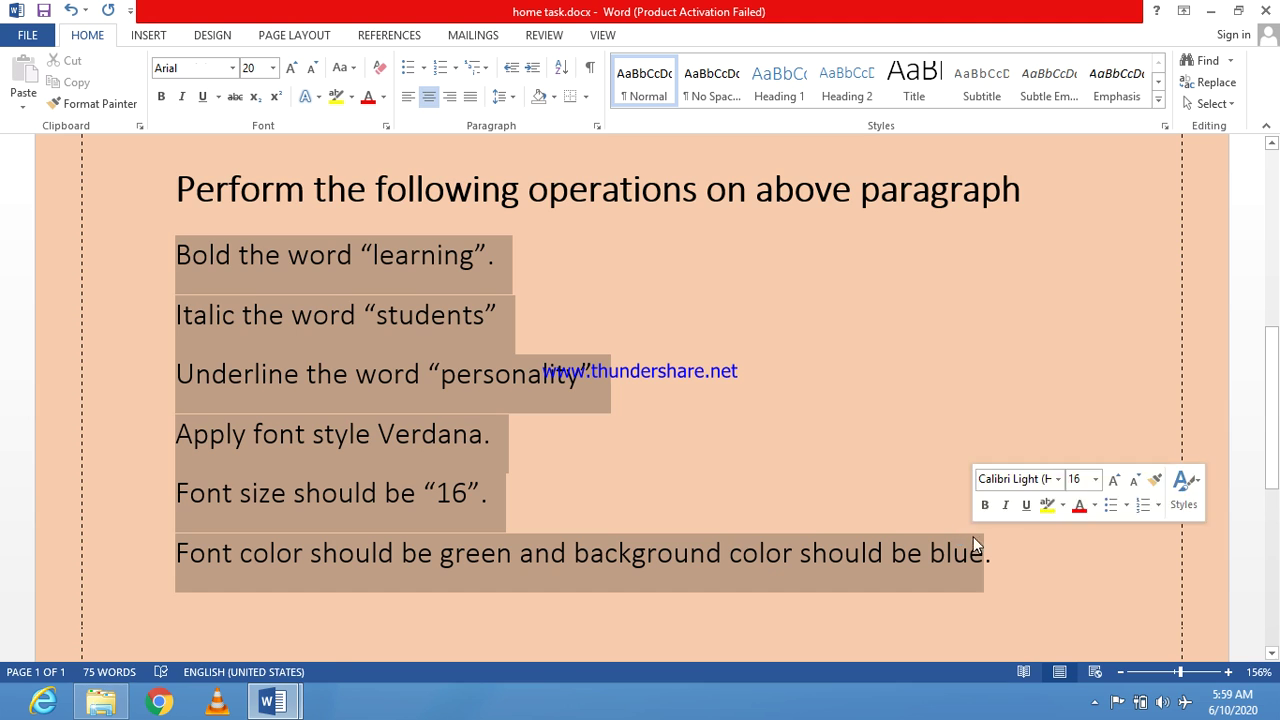
click(409, 70)
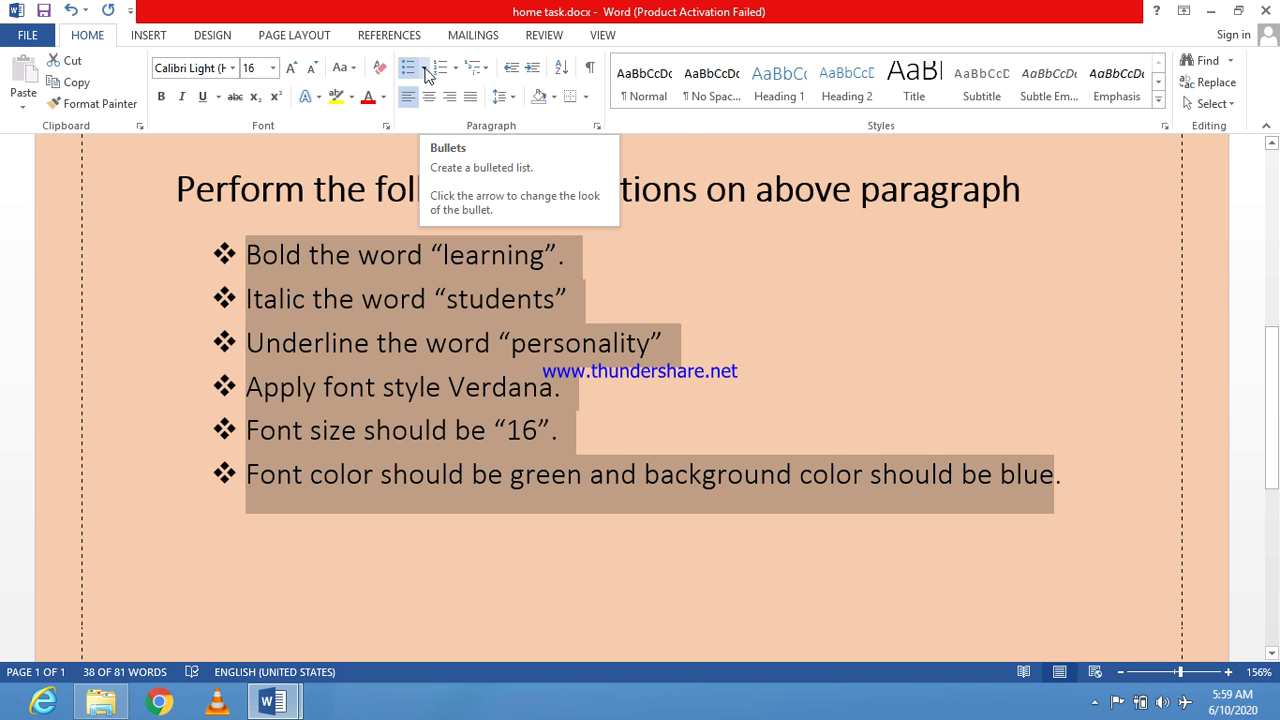
Change the bullets of the operations list to solid round ones and remove the bullets from all six lines.
click(425, 68)
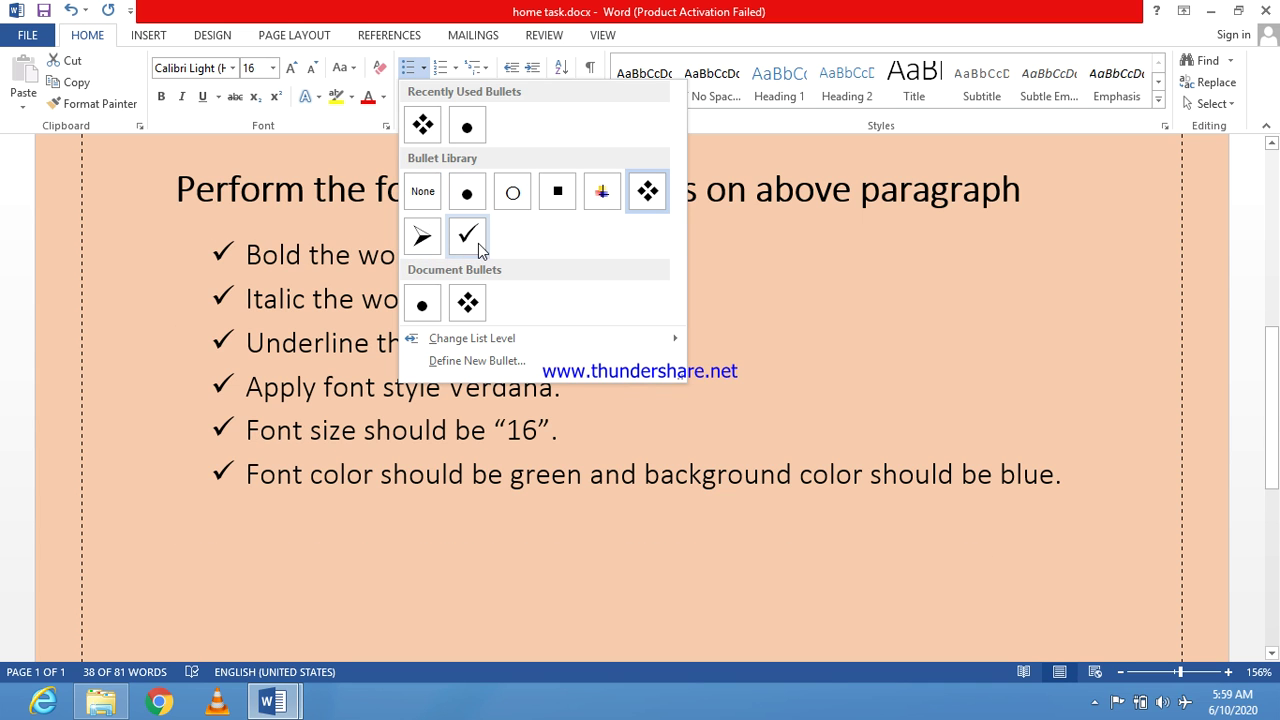
click(466, 191)
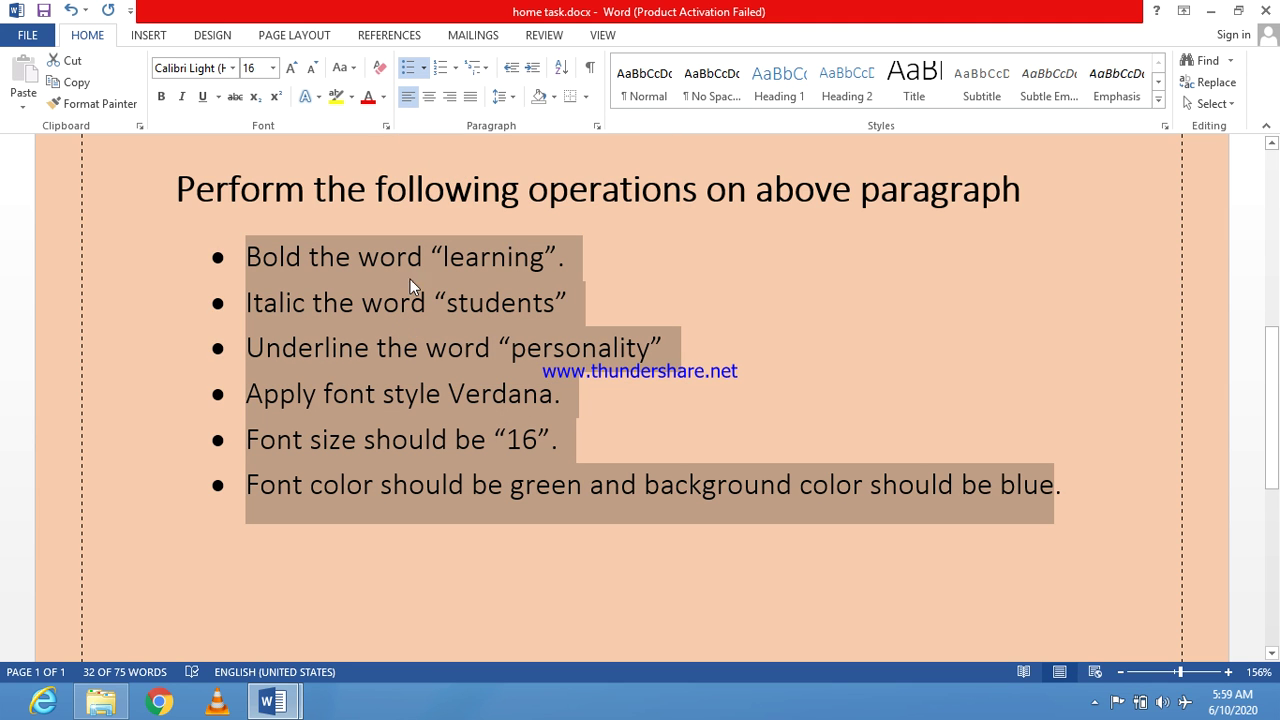
click(404, 68)
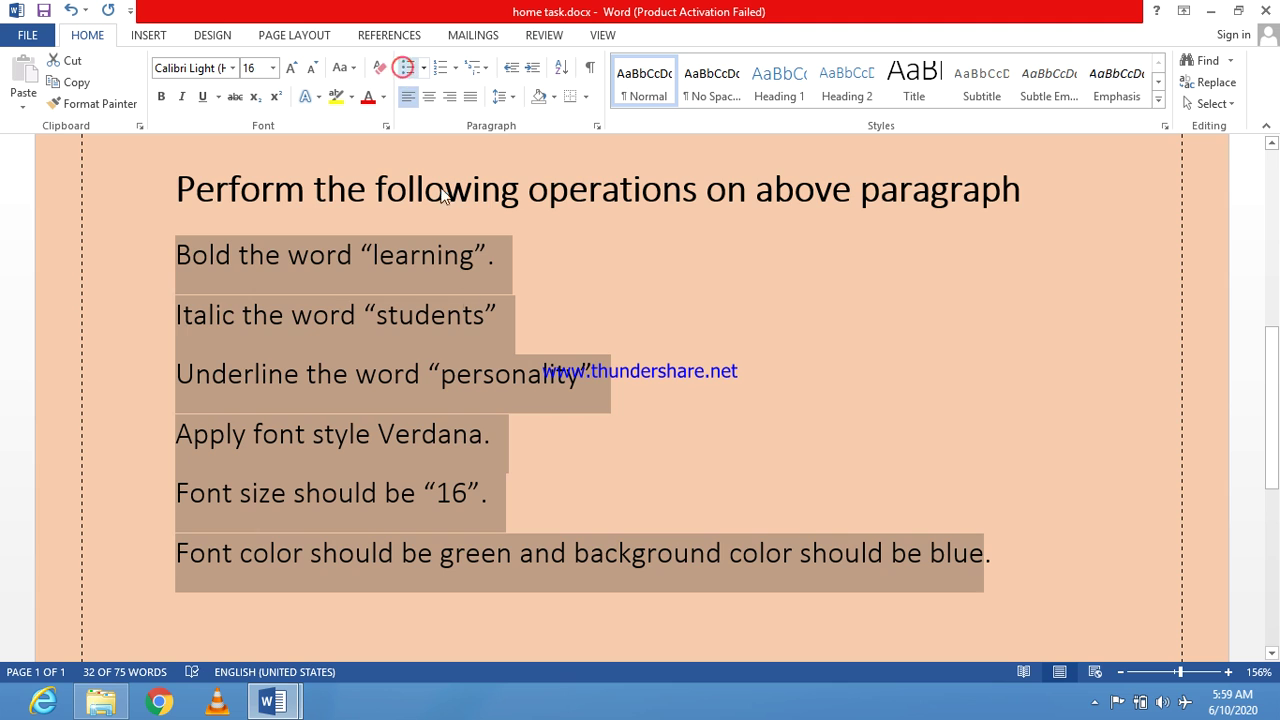
click(538, 330)
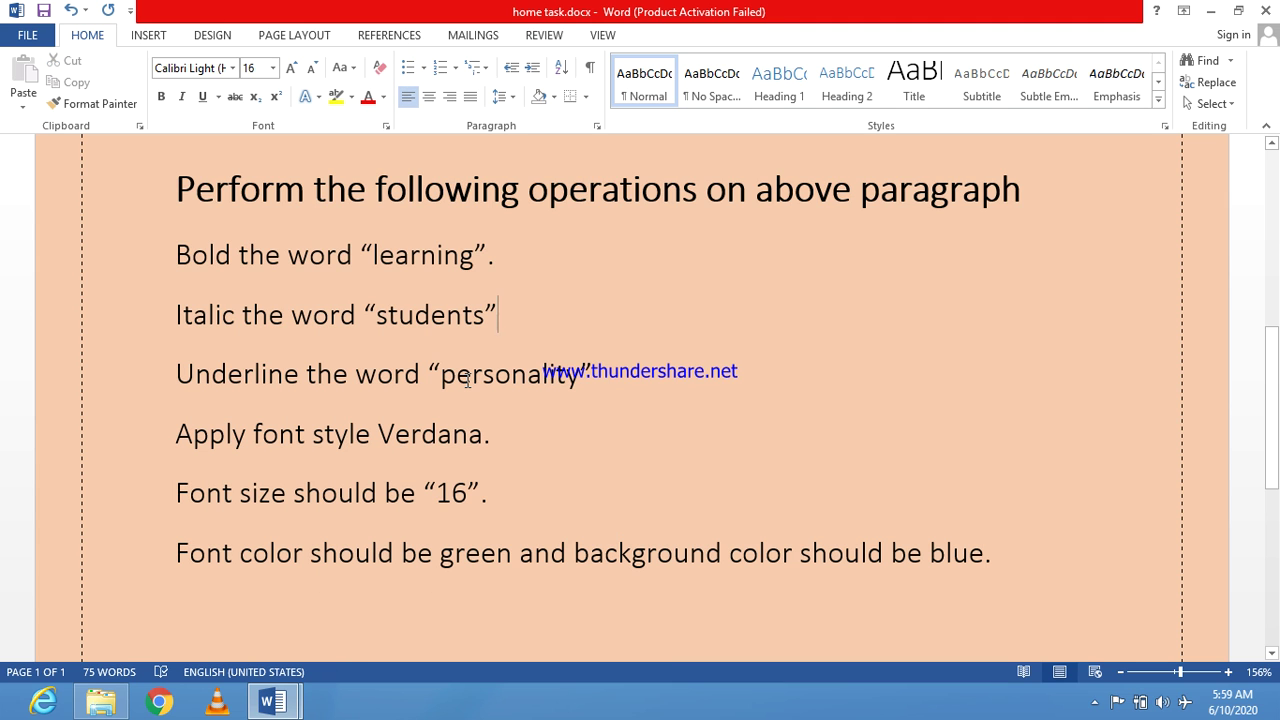
Number the six operation lines in the 1. 2. 3. format and remove the numbering again.
drag(176, 251, 978, 545)
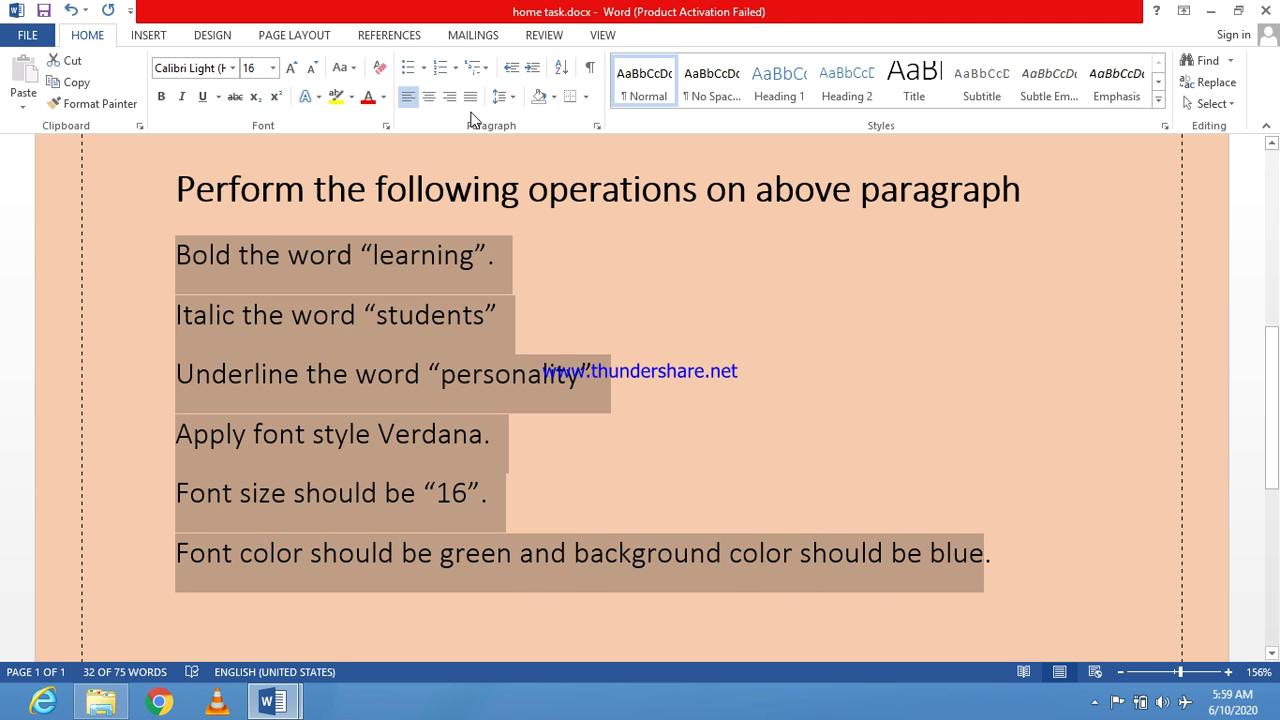
click(438, 72)
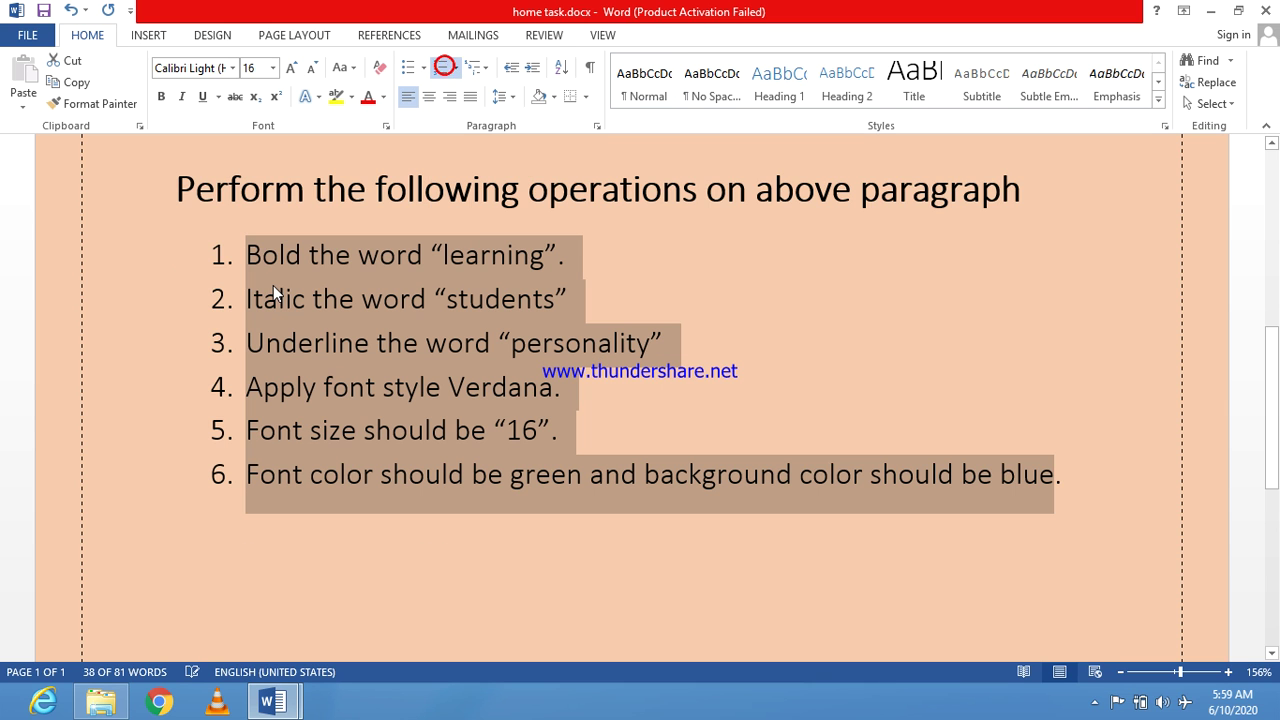
click(453, 68)
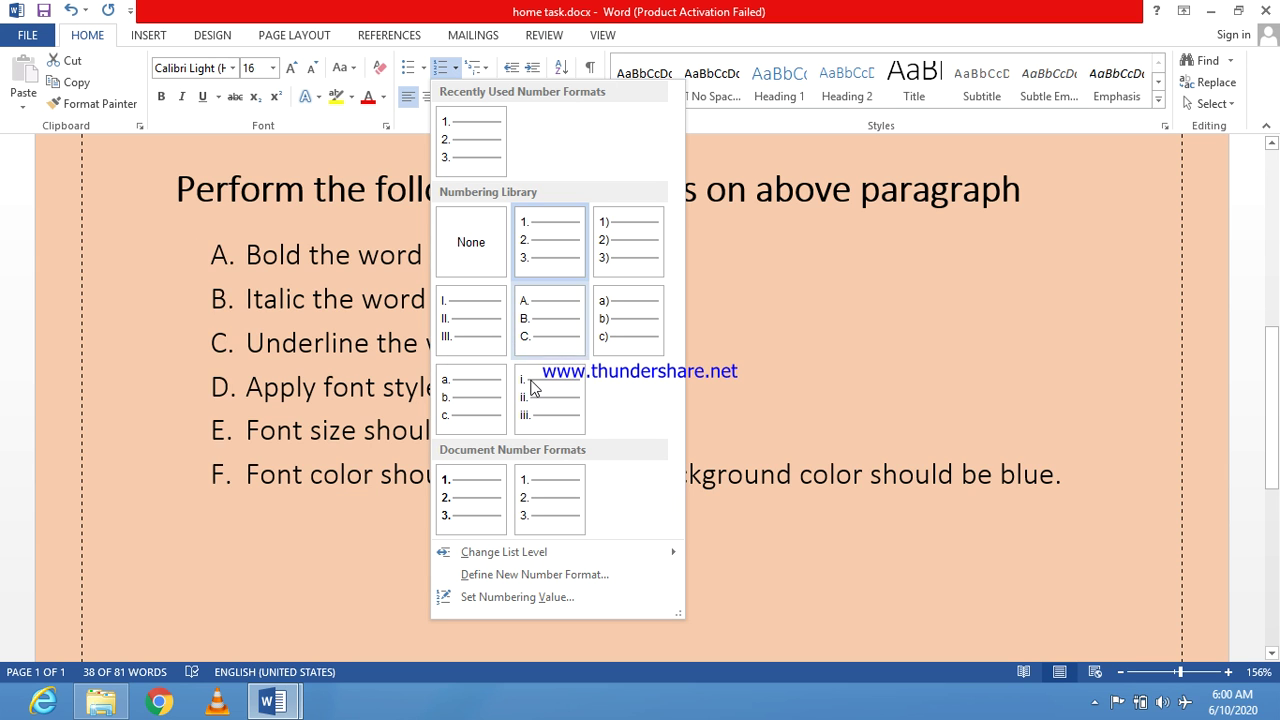
click(540, 258)
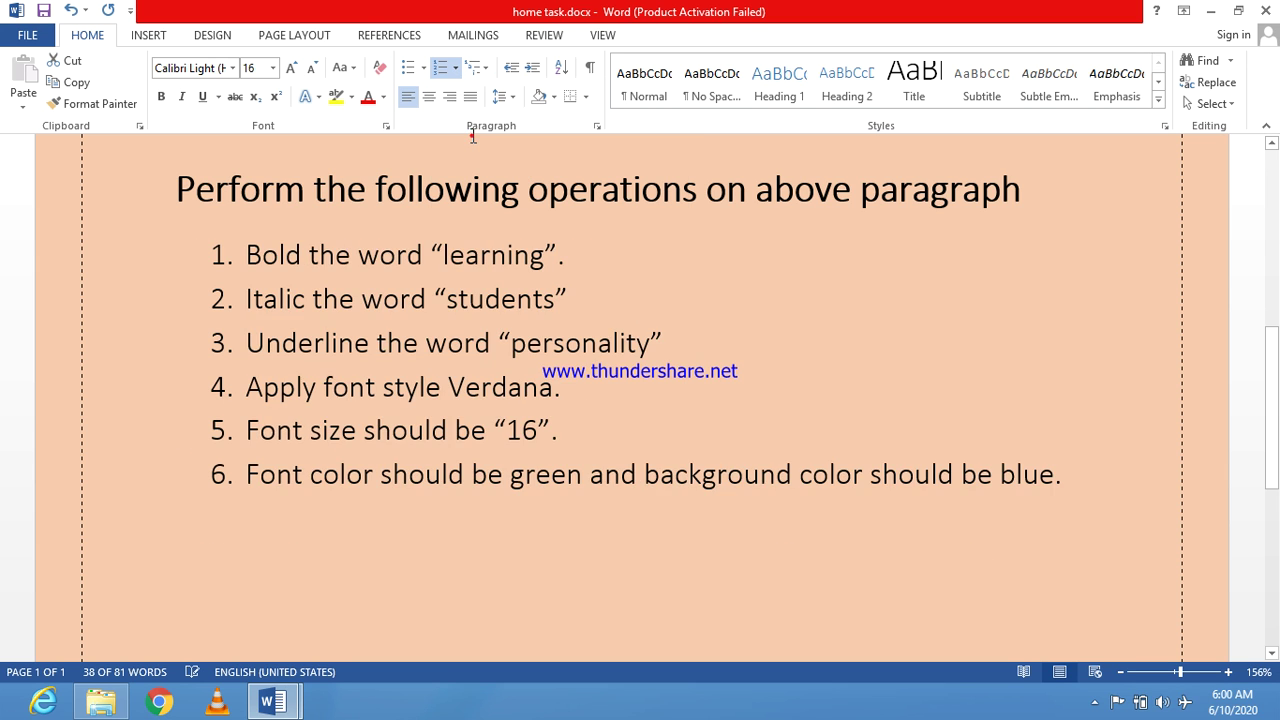
click(438, 70)
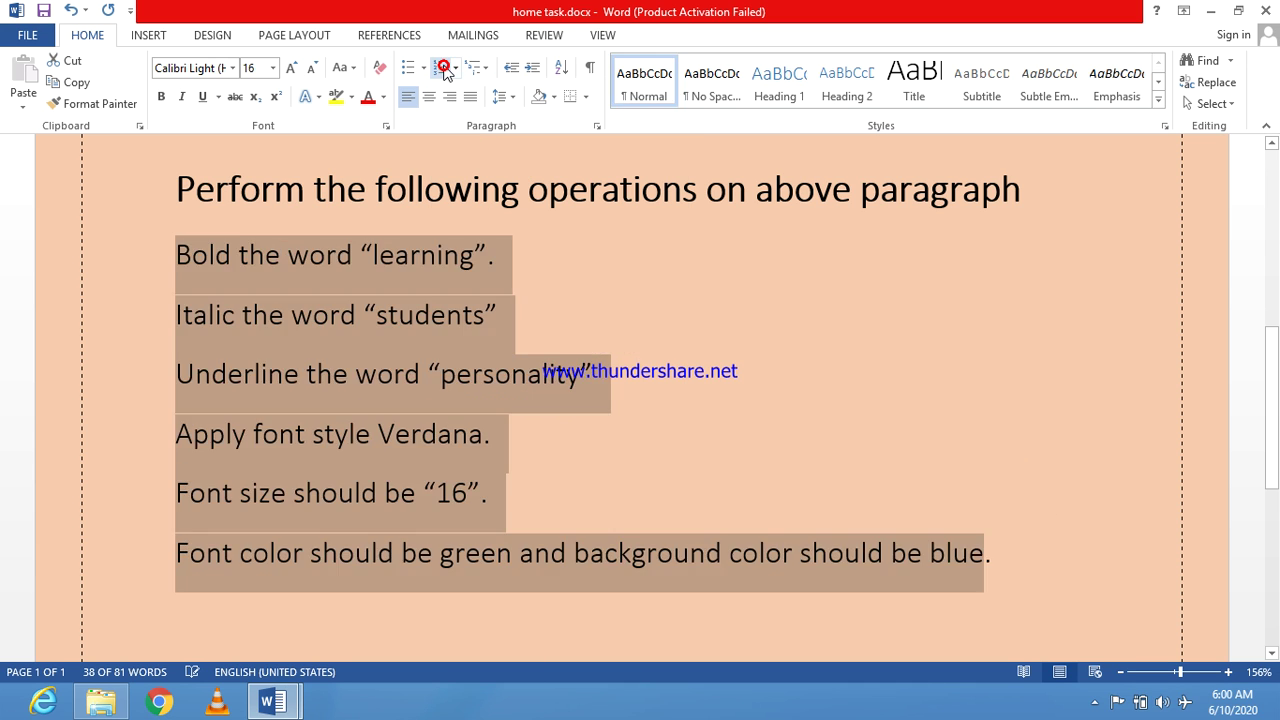
Reapply the 1. 2. 3. numbering to the six selected operation lines.
scroll(500, 360, down, 3)
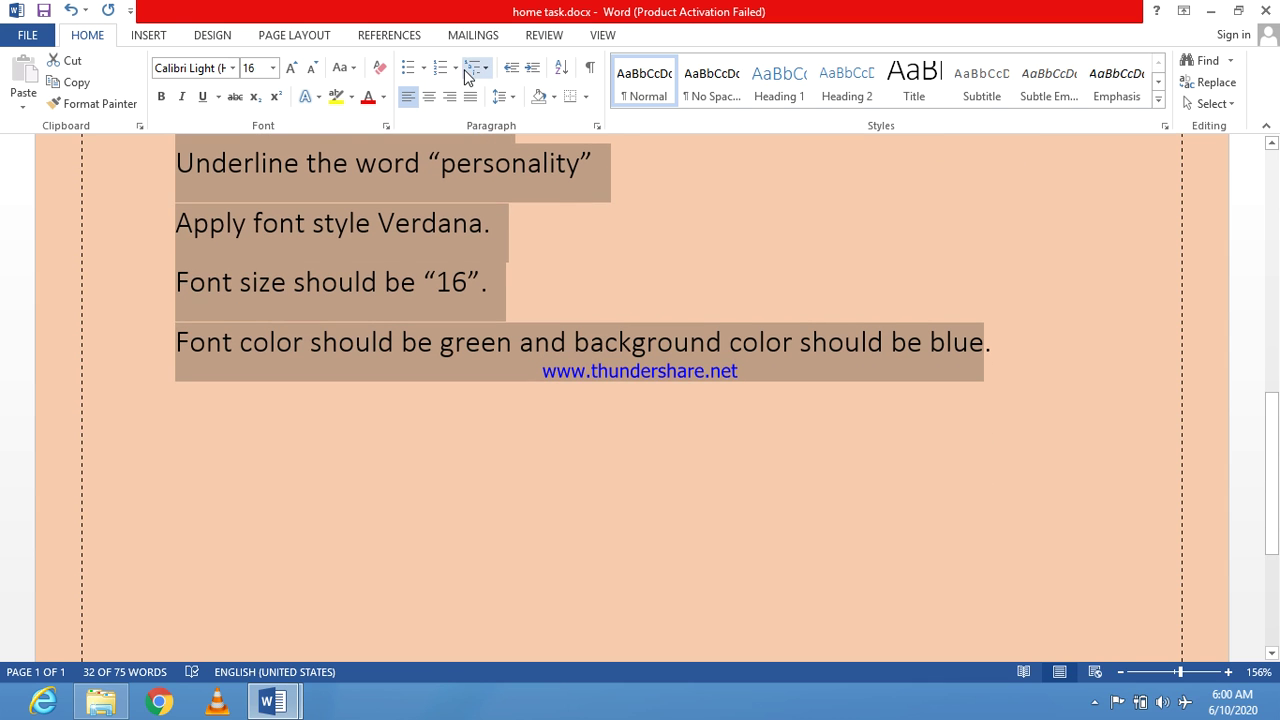
click(436, 80)
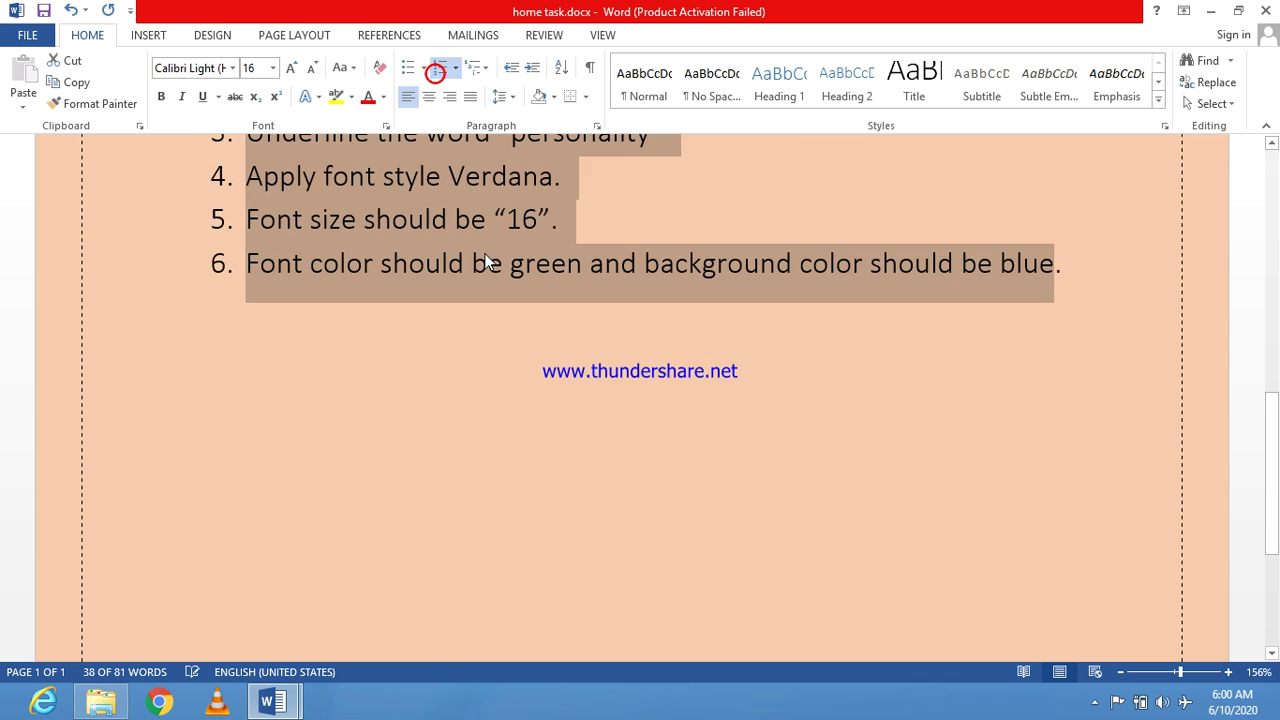
scroll(486, 263, up, 3)
Add an empty line without a number below item 6 of the operations list.
click(1066, 485)
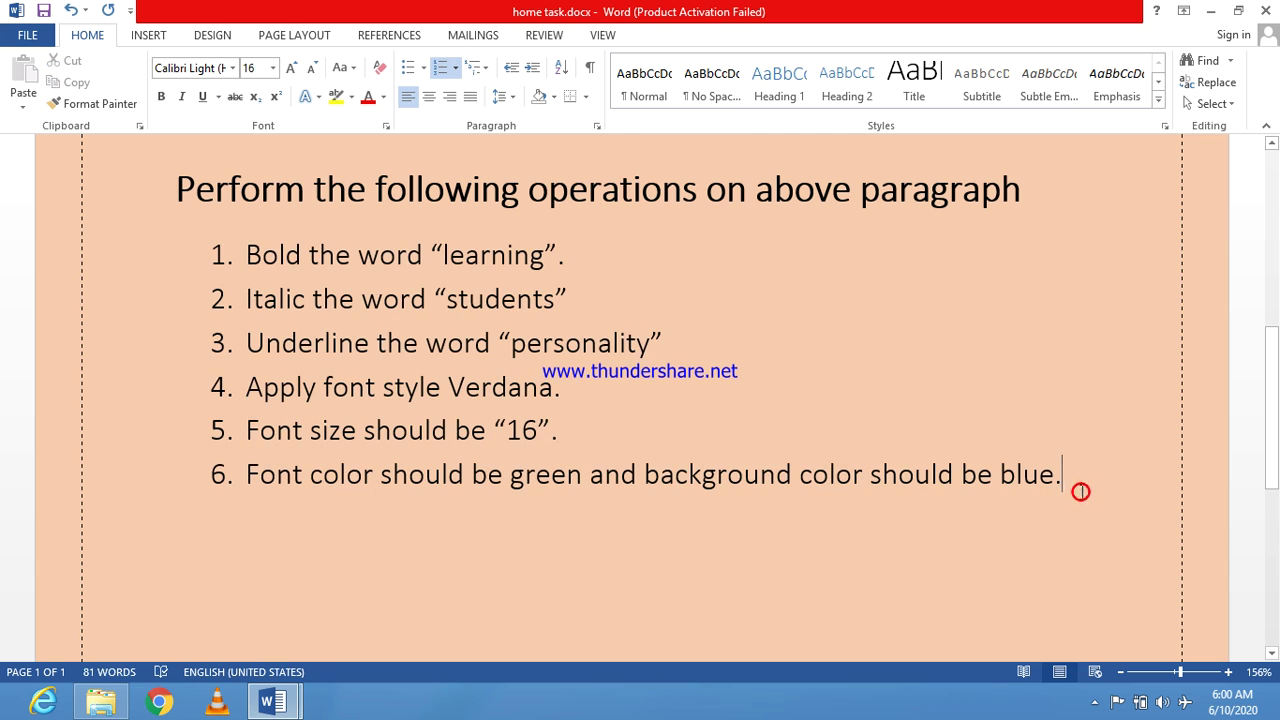
key(Return)
key(BackSpace)
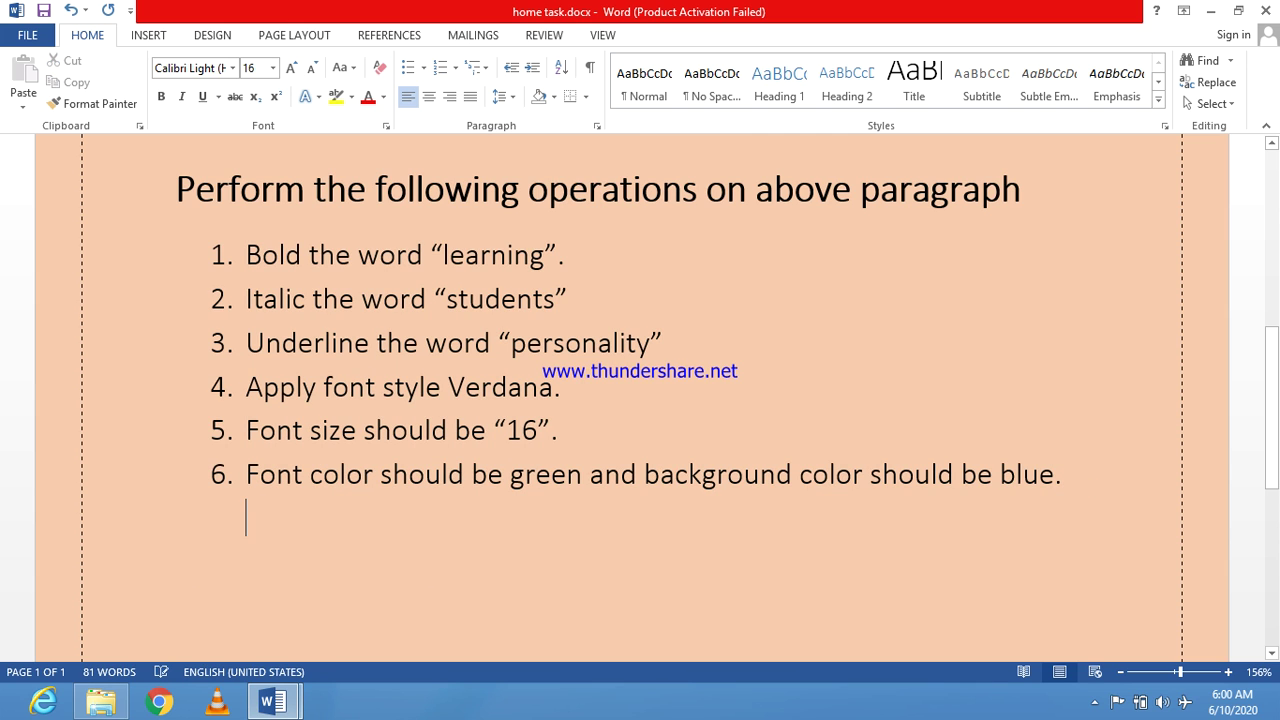
Write "Class" below the operations list, leaving an empty line after item 6, and start a new line under it.
scroll(640, 400, down, 1)
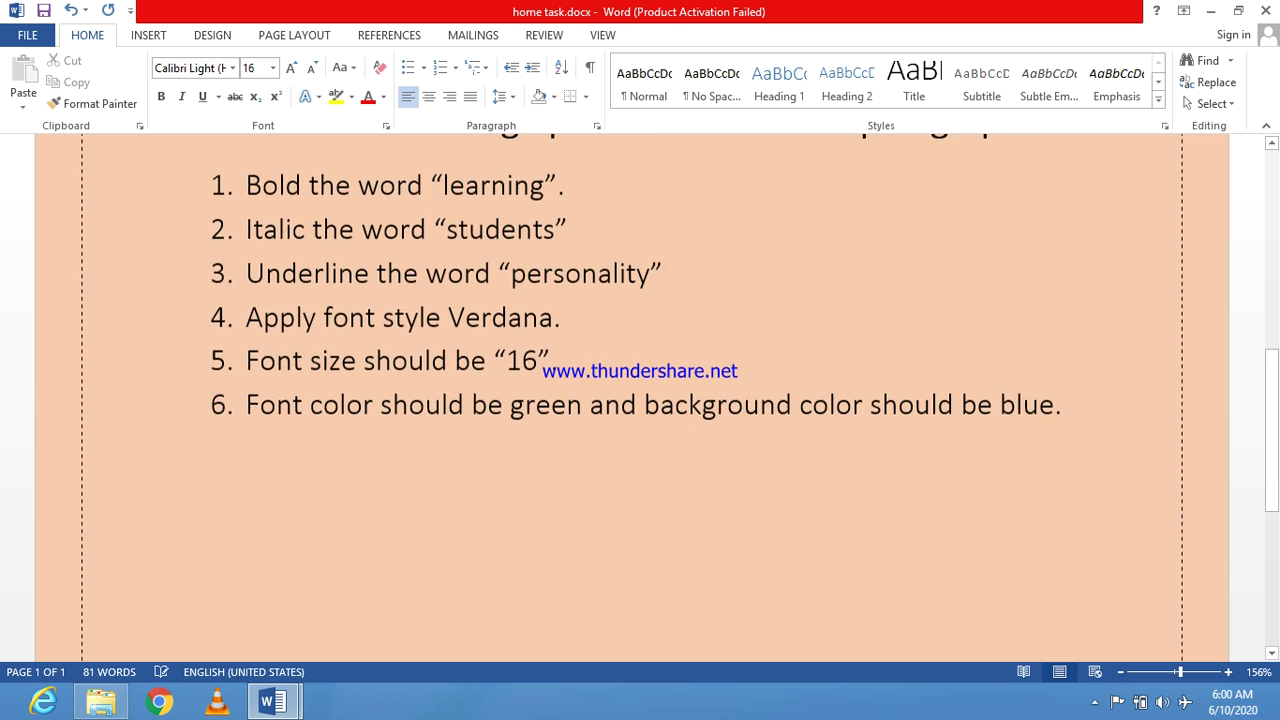
text(class)
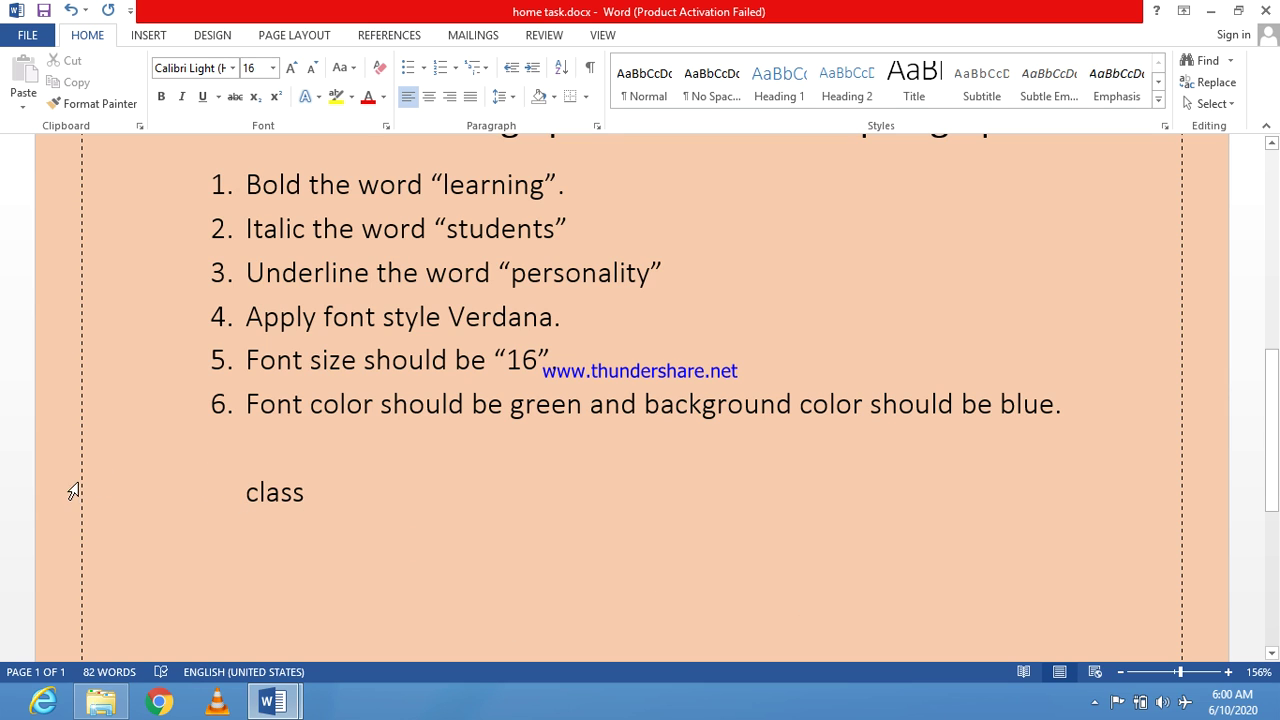
click(229, 491)
click(319, 487)
key(Return)
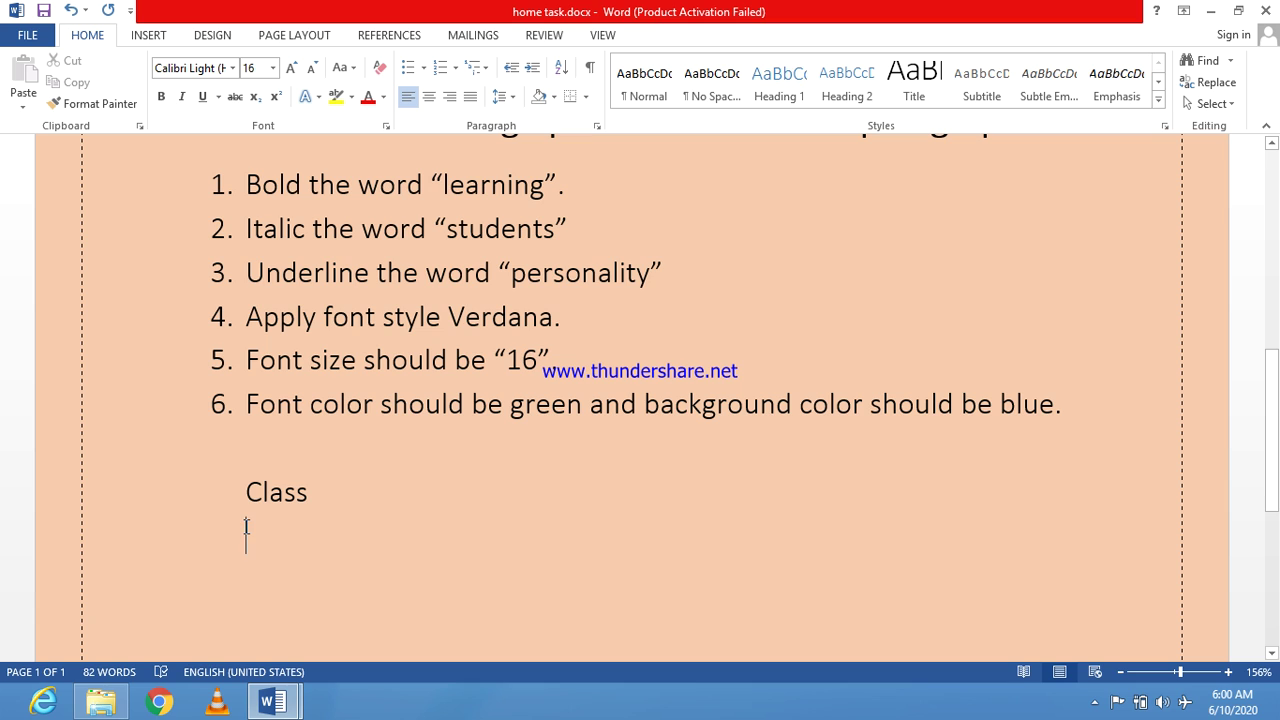
Increase the new line's indent by two levels, write "Class" on it and start another line below.
click(531, 68)
click(531, 68)
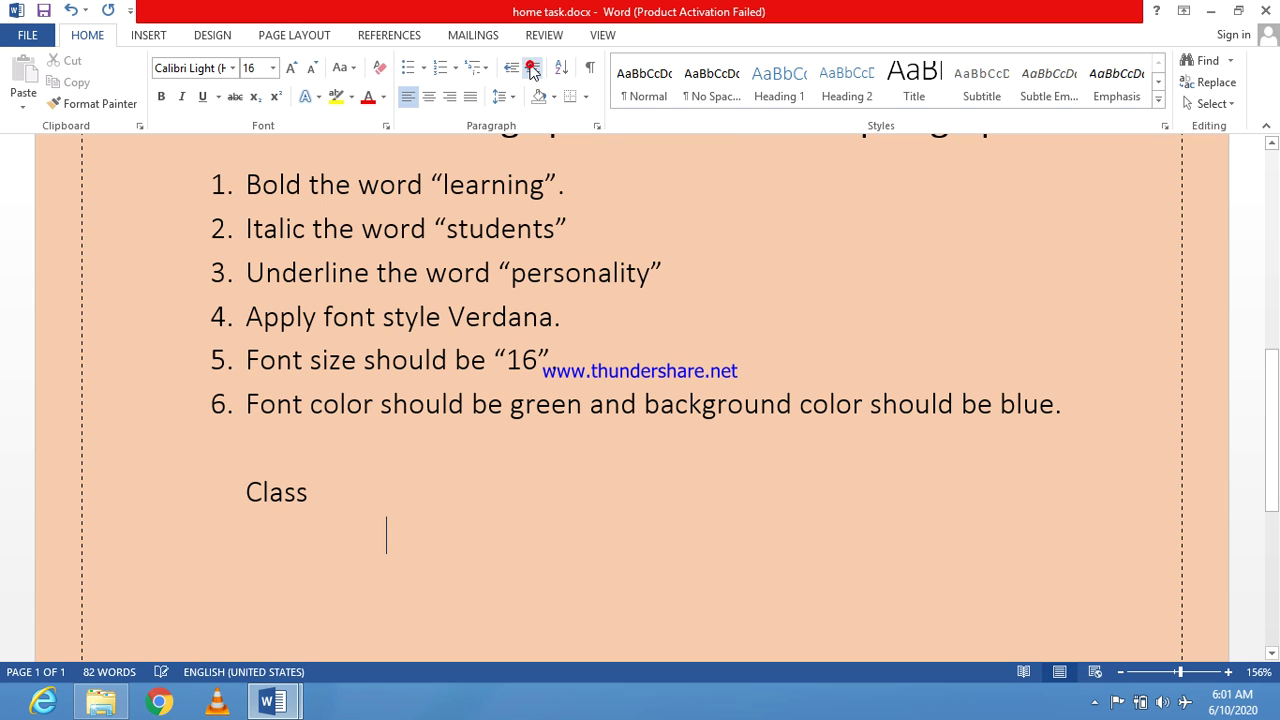
scroll(443, 540, down, 2)
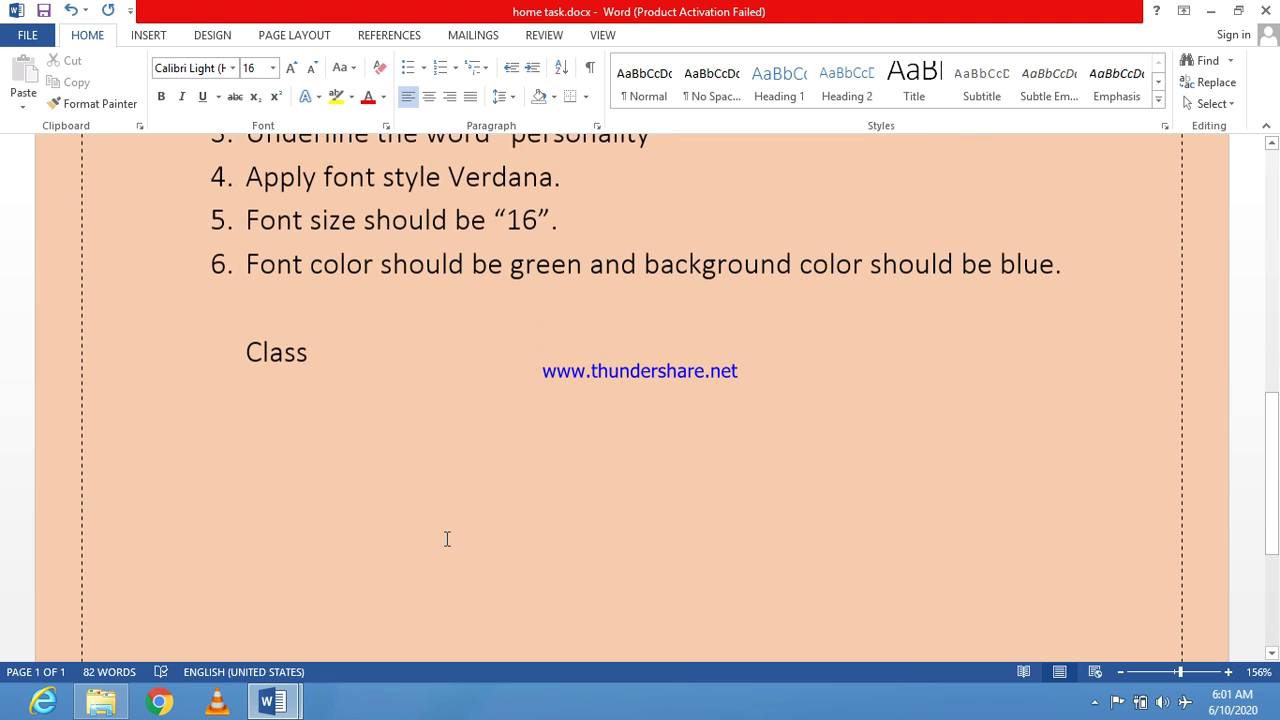
text(cl)
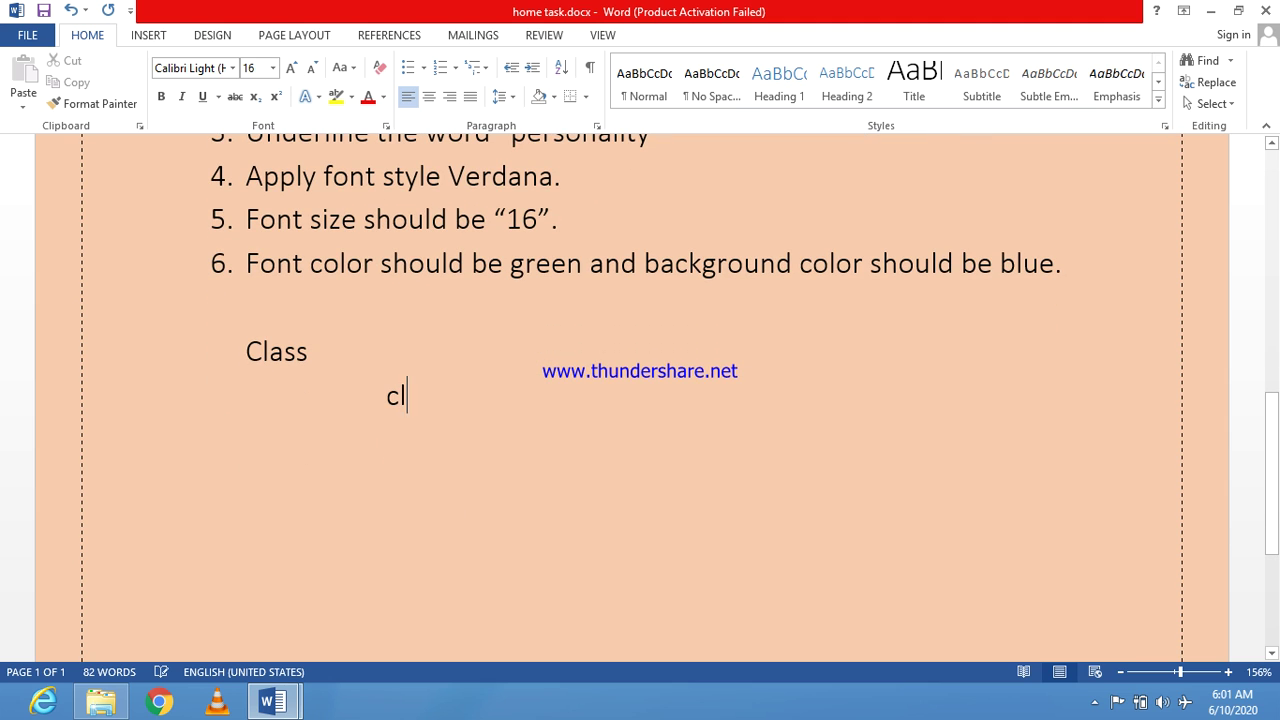
text(ass)
key(Return)
click(247, 347)
click(402, 425)
key(XF86MonBrightnessUp)
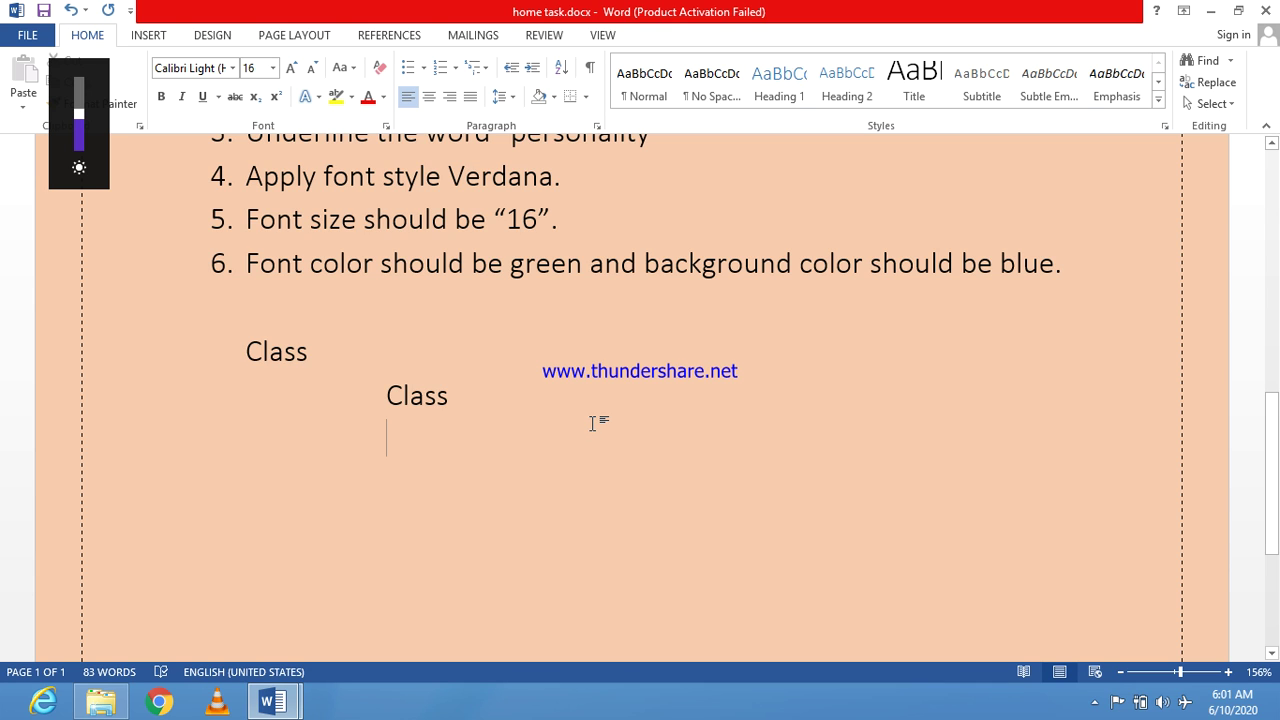
key(XF86MonBrightnessUp)
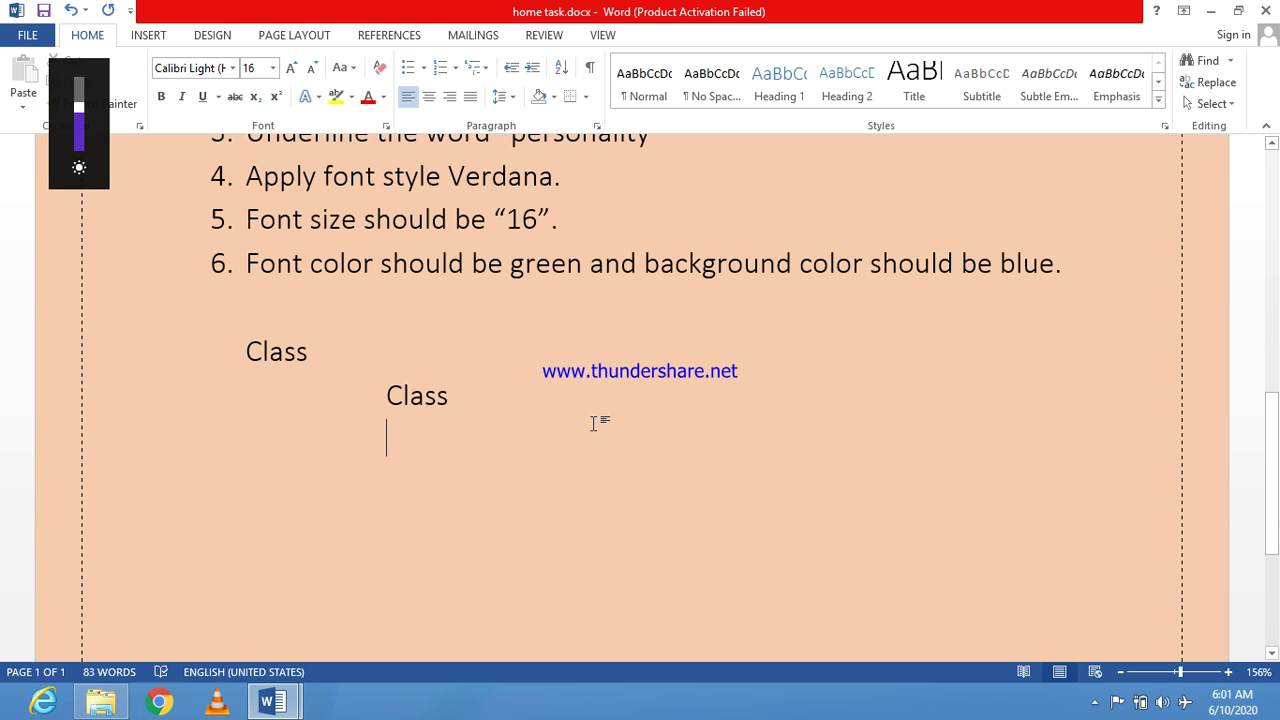